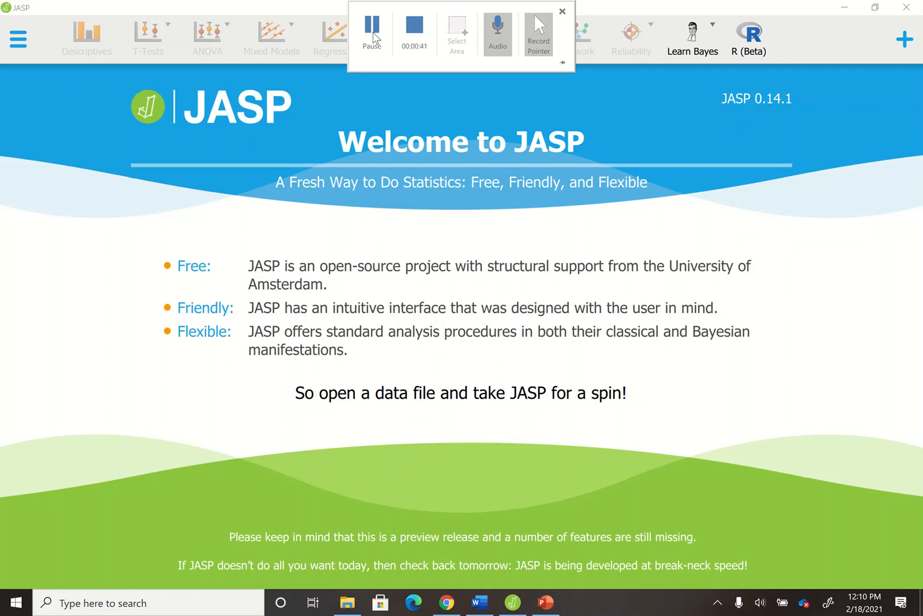
{"action": "left_click", "coordinate": [373, 38]}
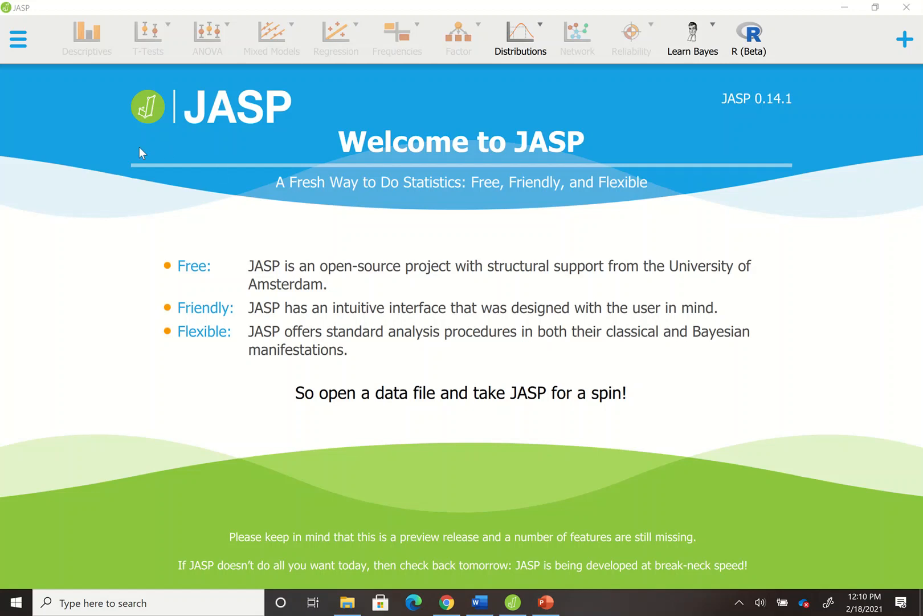
- Open the AMD_bugs data file from the computer's Downloads folder
{"action": "left_click", "coordinate": [21, 43]}
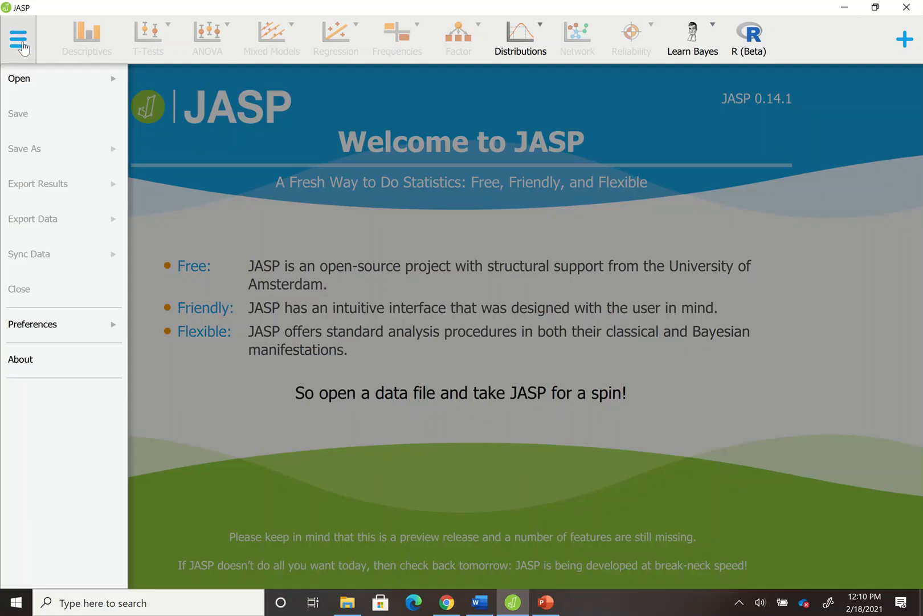
{"action": "left_click", "coordinate": [50, 80]}
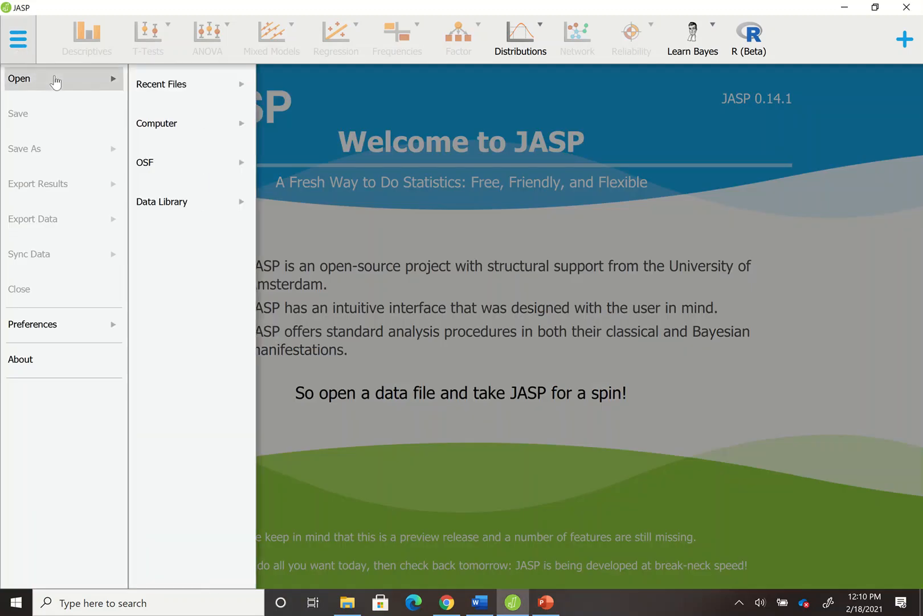
{"action": "left_click", "coordinate": [193, 123]}
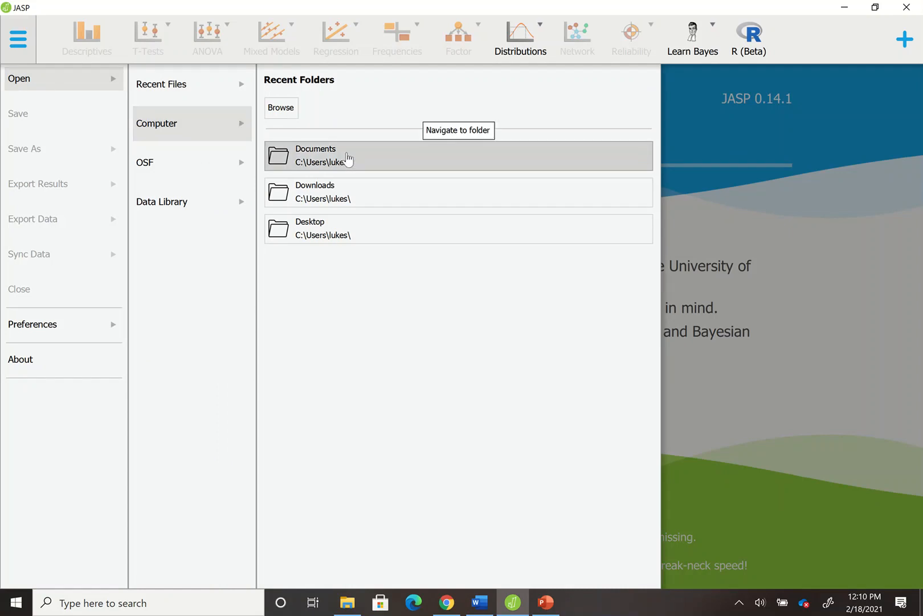
{"action": "left_click", "coordinate": [382, 191]}
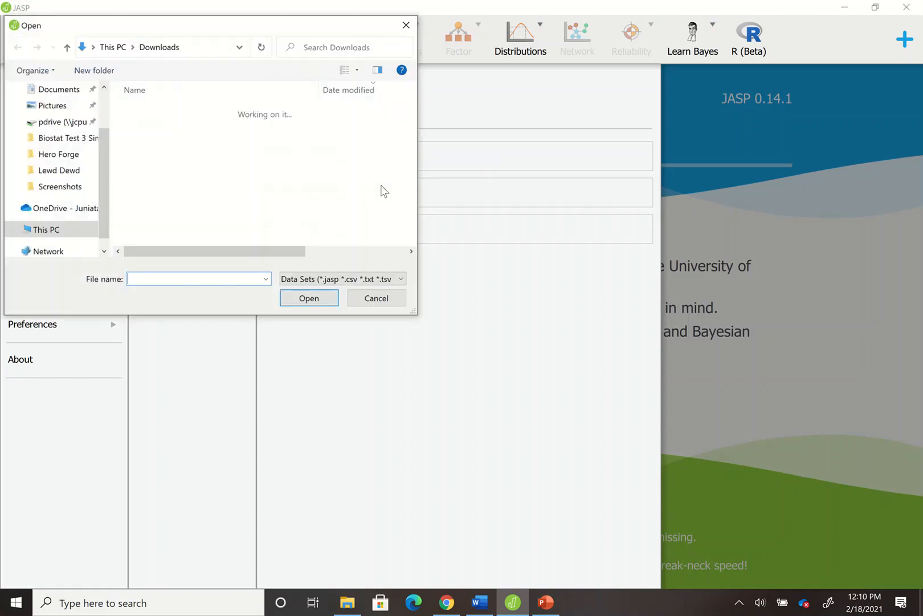
{"action": "left_click", "coordinate": [264, 129]}
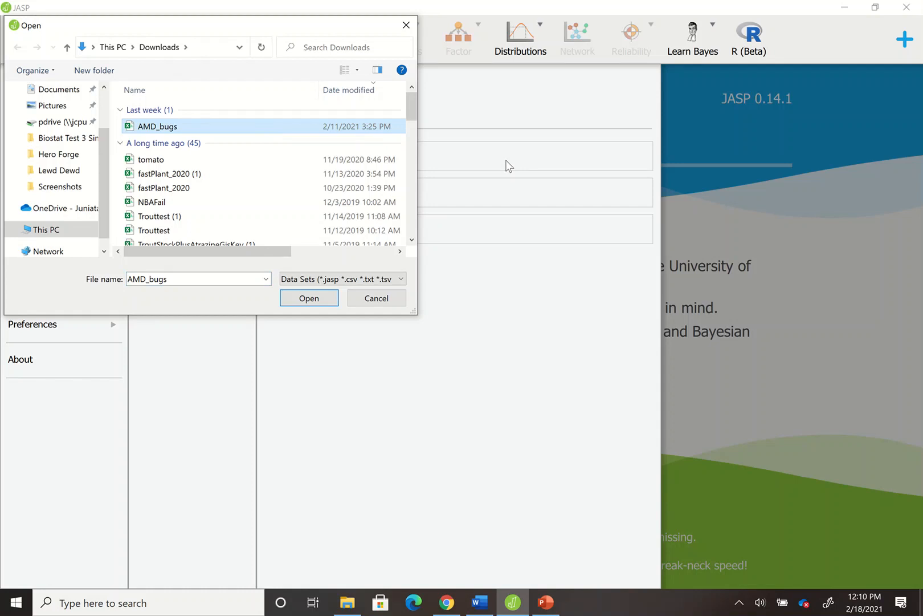
{"action": "left_click", "coordinate": [309, 298]}
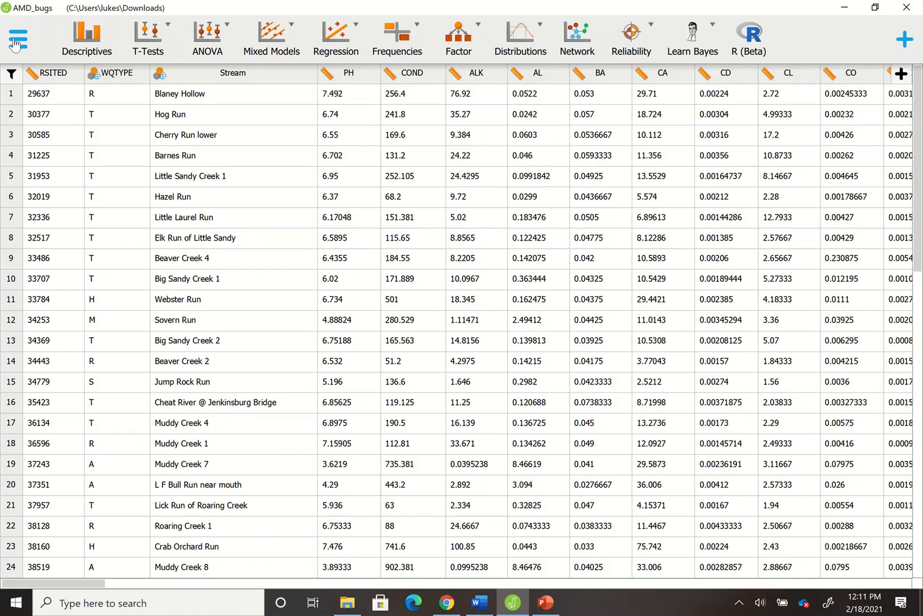
- Create a Descriptive Statistics analysis of PH, ALK and COND, split by WQTYPE
{"action": "left_click", "coordinate": [96, 45]}
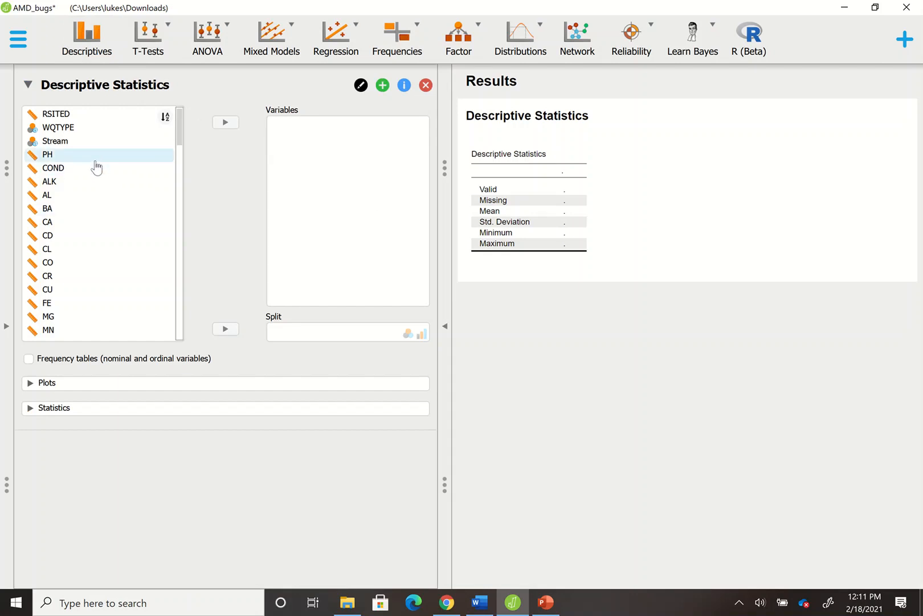
{"action": "left_click_drag", "start_coordinate": [96, 161], "coordinate": [355, 150]}
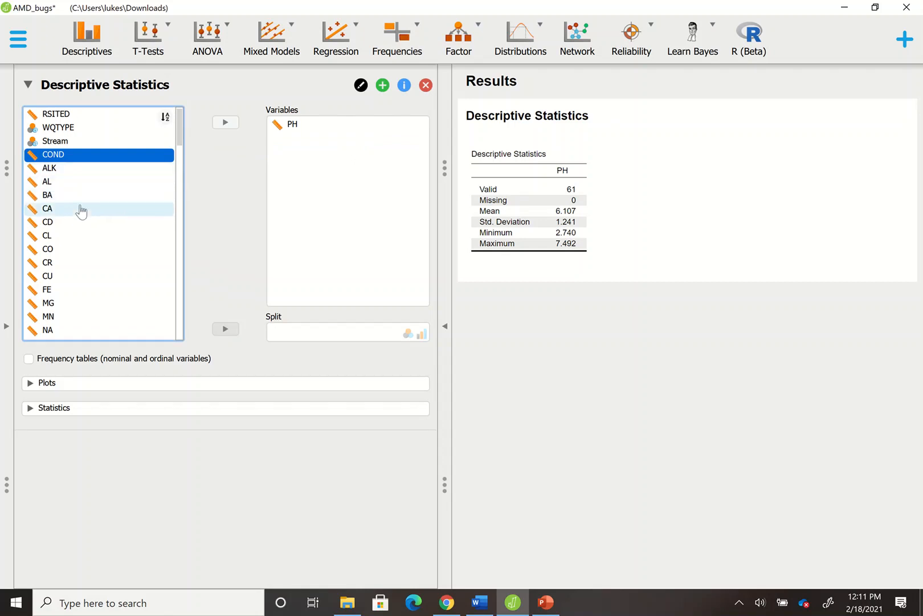
{"action": "left_click_drag", "start_coordinate": [84, 169], "coordinate": [349, 137]}
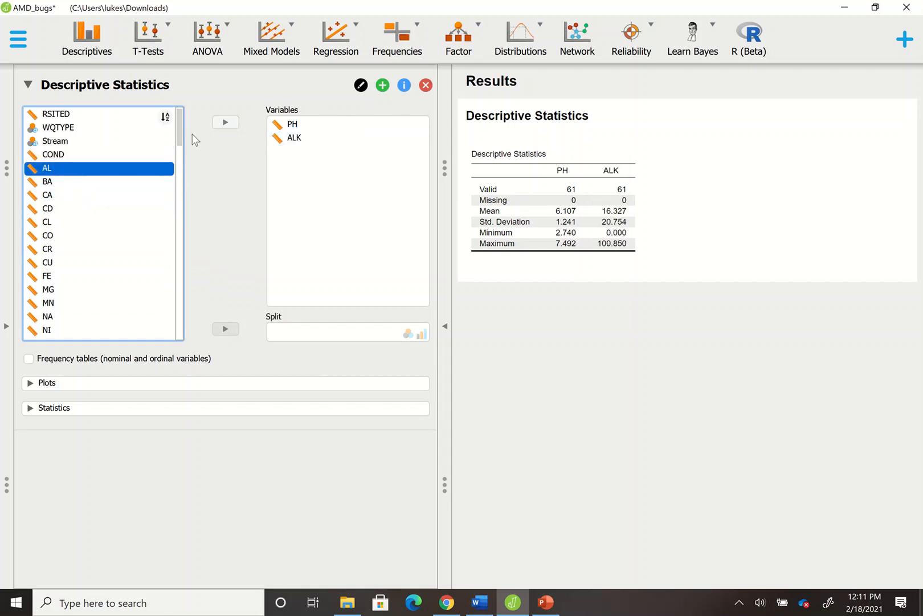
{"action": "mouse_move", "coordinate": [180, 138]}
{"action": "left_mouse_down"}
{"action": "mouse_move", "coordinate": [181, 181]}
{"action": "mouse_move", "coordinate": [174, 140]}
{"action": "left_mouse_up"}
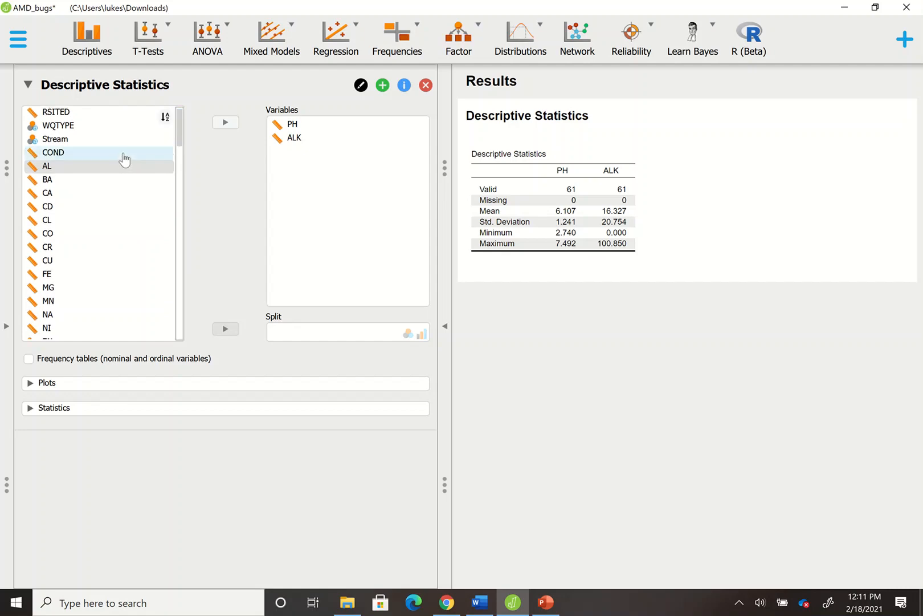
{"action": "left_click_drag", "start_coordinate": [122, 155], "coordinate": [359, 171]}
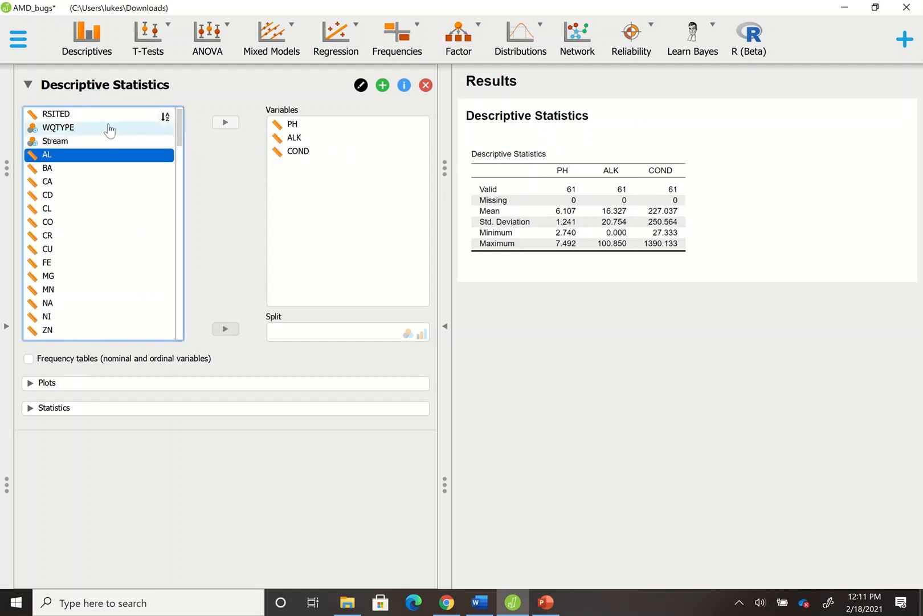
{"action": "left_click_drag", "start_coordinate": [109, 130], "coordinate": [379, 341]}
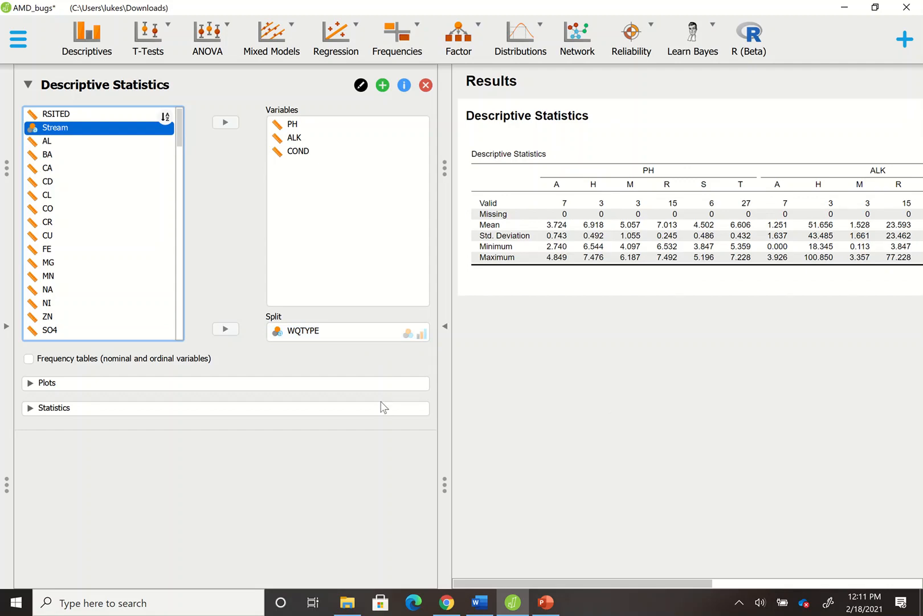
- Add scatter plots to the analysis with no graph right of the plot and a linear regression line
{"action": "left_click", "coordinate": [128, 383]}
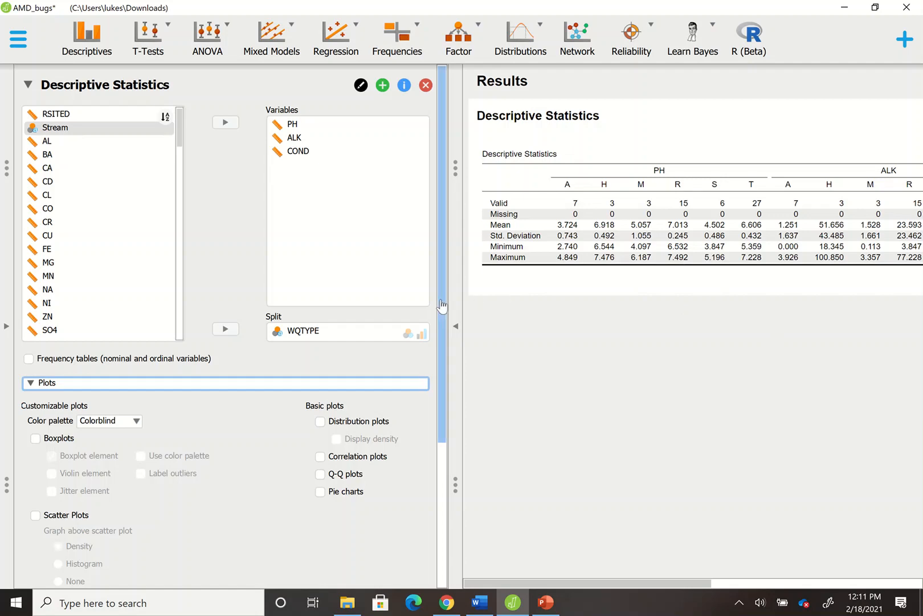
{"action": "scroll", "coordinate": [442, 342], "scroll_direction": "down", "scroll_amount": 3}
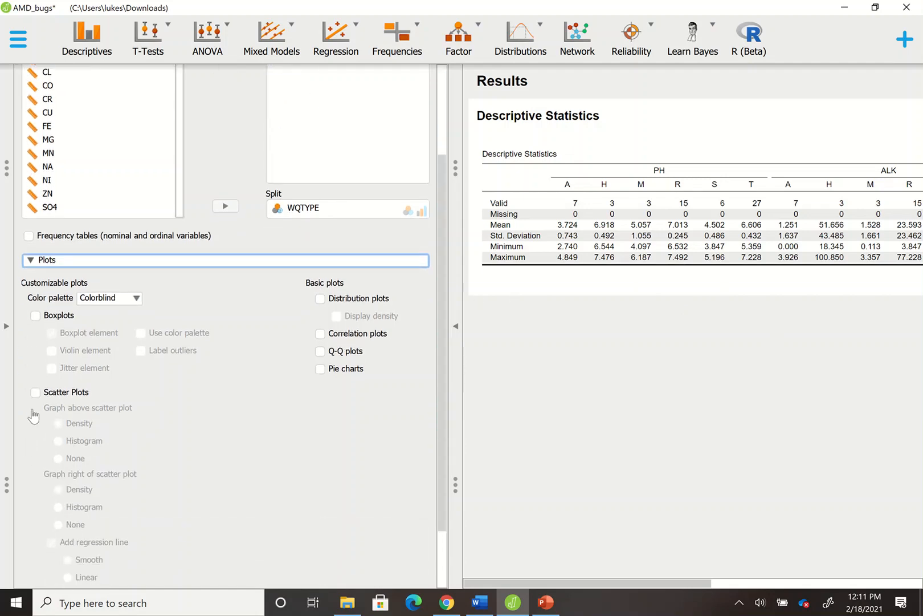
{"action": "left_click", "coordinate": [35, 392]}
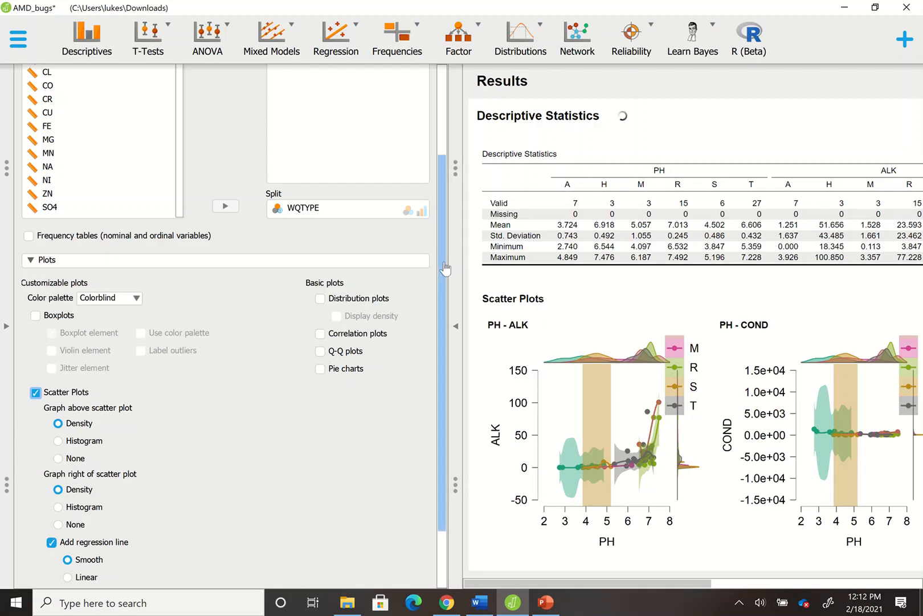
{"action": "scroll", "coordinate": [444, 310], "scroll_direction": "down", "scroll_amount": 1}
{"action": "scroll", "coordinate": [444, 310], "scroll_direction": "down", "scroll_amount": 1}
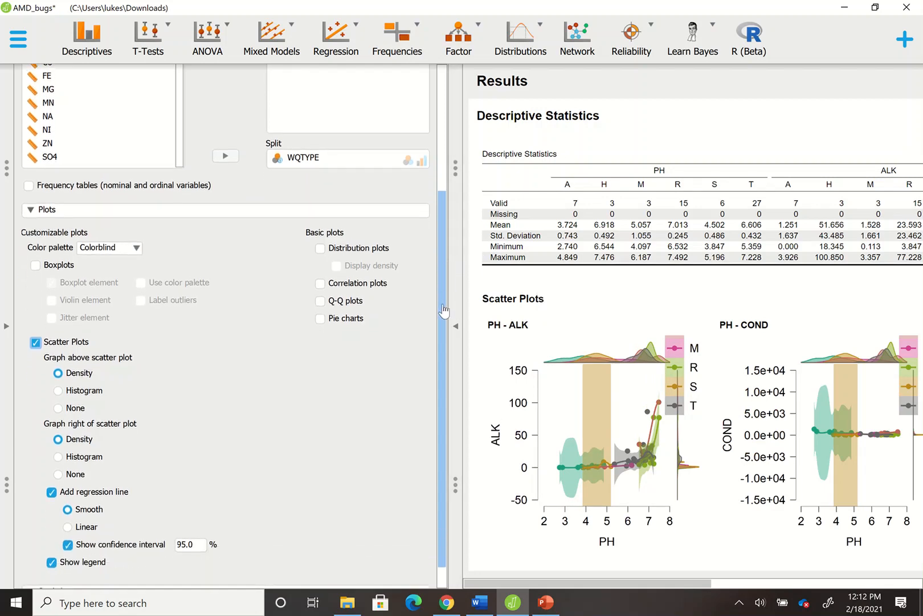
{"action": "left_click", "coordinate": [58, 475]}
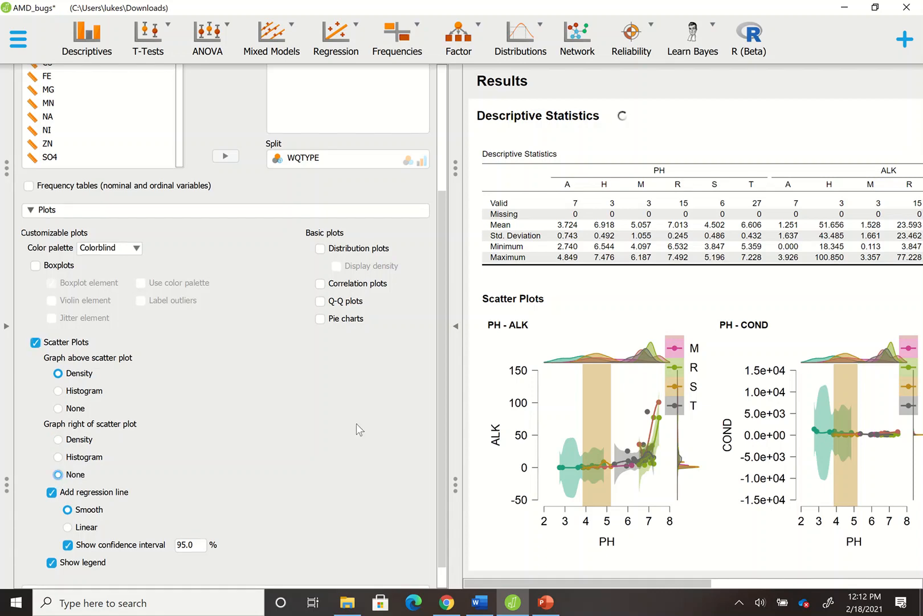
{"action": "scroll", "coordinate": [441, 408], "scroll_direction": "down", "scroll_amount": 2}
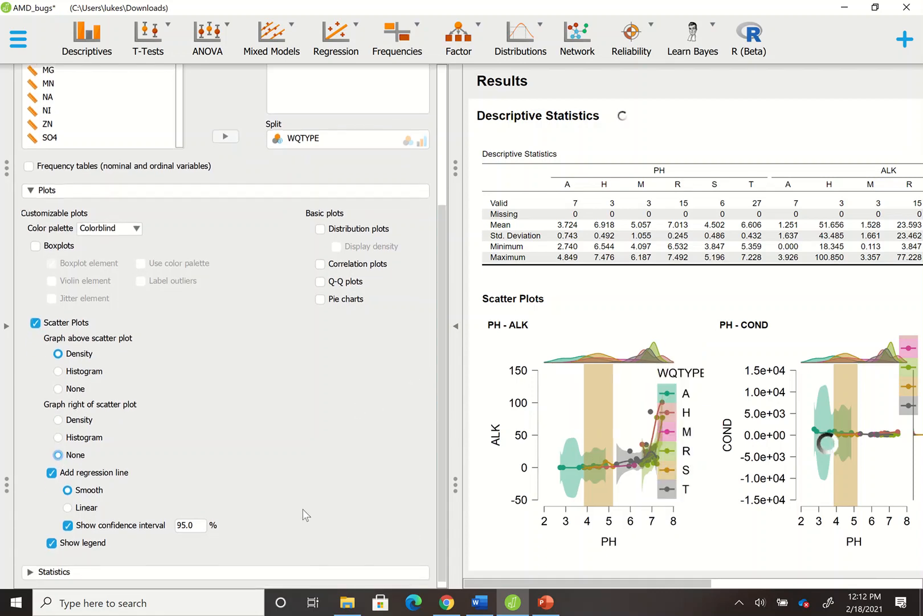
{"action": "left_click", "coordinate": [86, 509]}
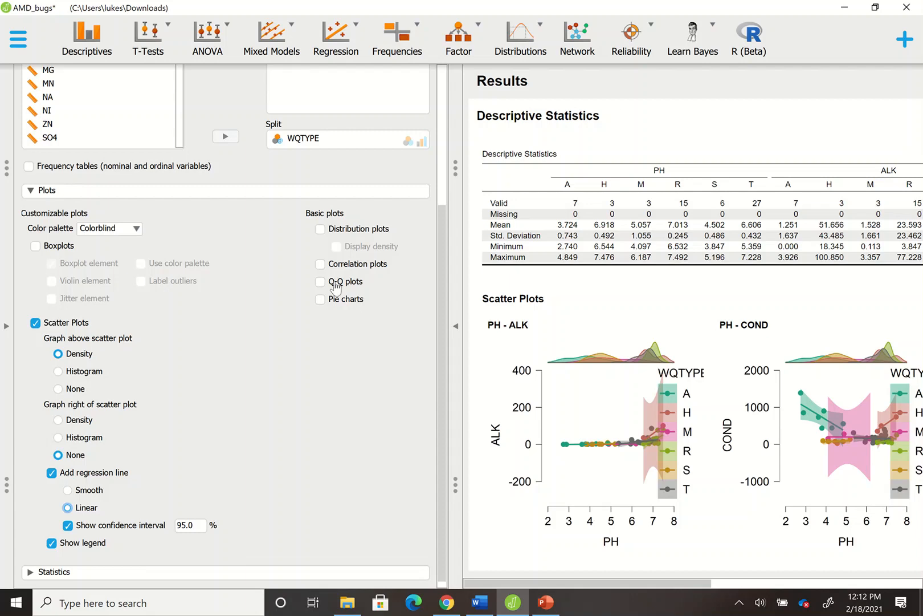
- Add distribution plots with density displayed and collapse the analysis settings to view the results at full width
{"action": "left_click", "coordinate": [322, 229]}
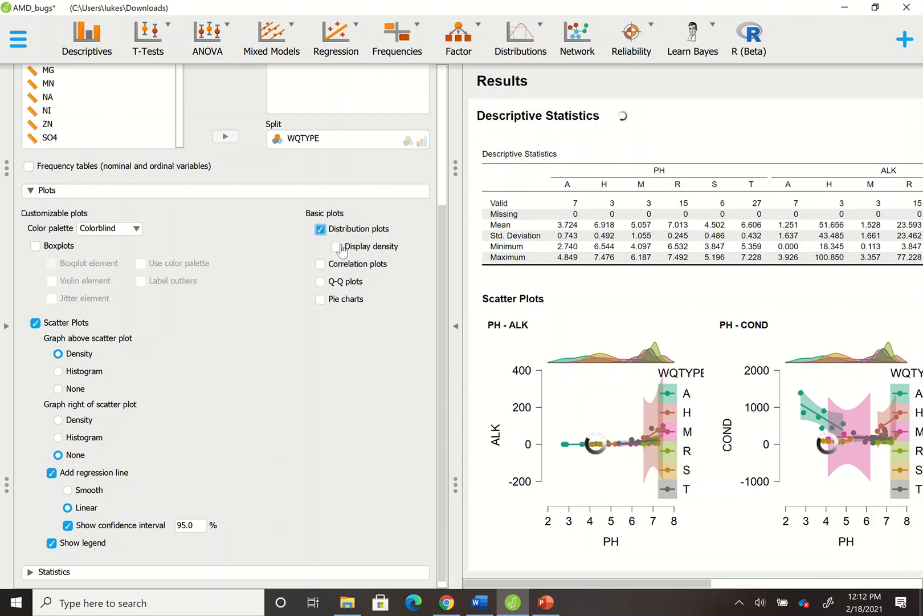
{"action": "left_click", "coordinate": [339, 248]}
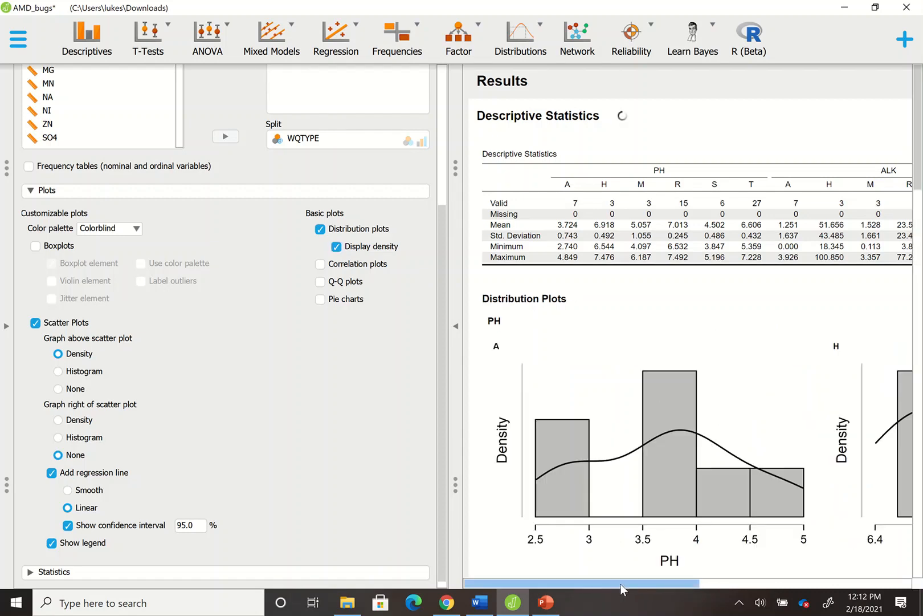
{"action": "left_click_drag", "start_coordinate": [620, 584], "coordinate": [614, 519]}
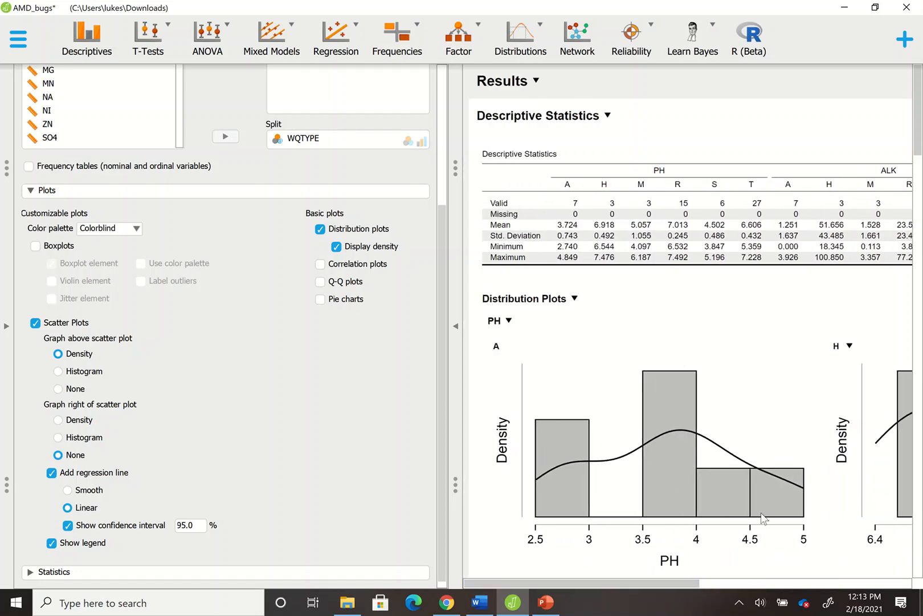
{"action": "left_click", "coordinate": [456, 330]}
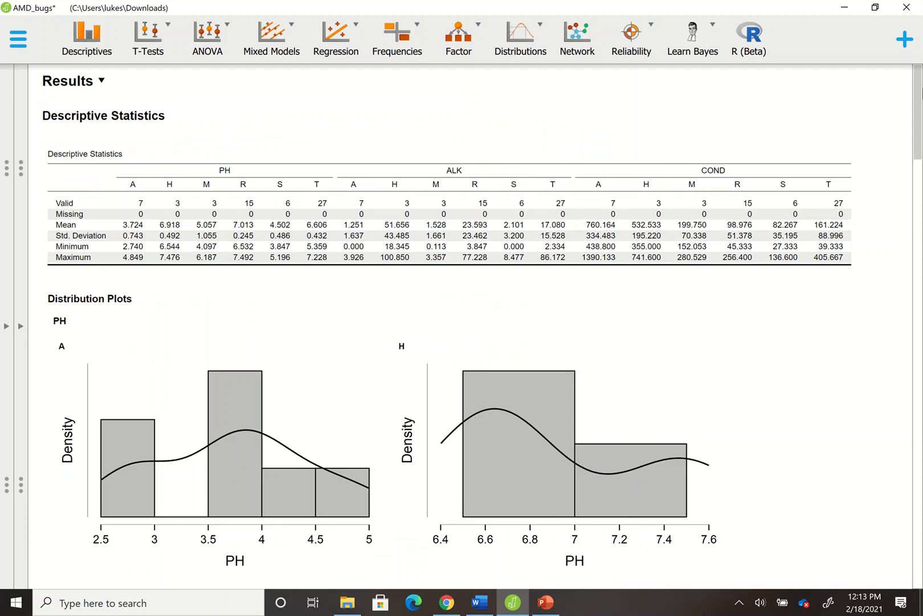
{"action": "mouse_move", "coordinate": [919, 110]}
{"action": "left_mouse_down"}
{"action": "mouse_move", "coordinate": [919, 533]}
{"action": "mouse_move", "coordinate": [921, 91]}
{"action": "left_mouse_up"}
{"action": "left_click", "coordinate": [21, 28]}
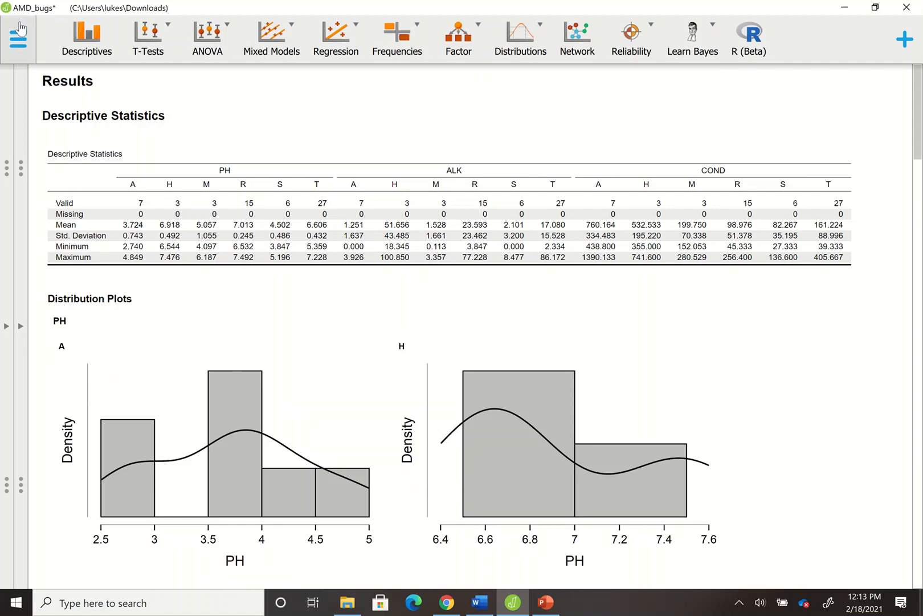
{"action": "left_click", "coordinate": [21, 29]}
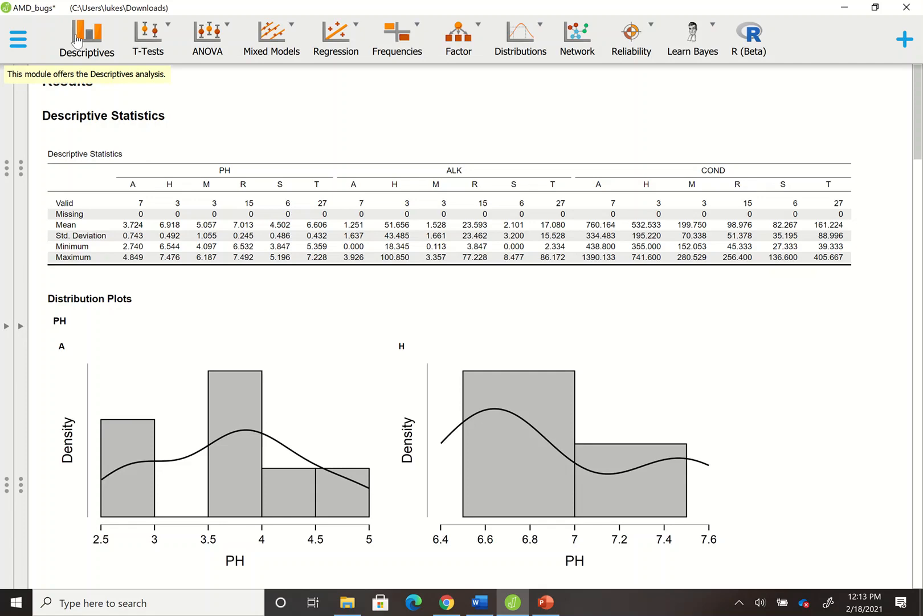
- Create a second Descriptive Statistics analysis with the variables EPT, Rich and PerTol
{"action": "left_click", "coordinate": [77, 40]}
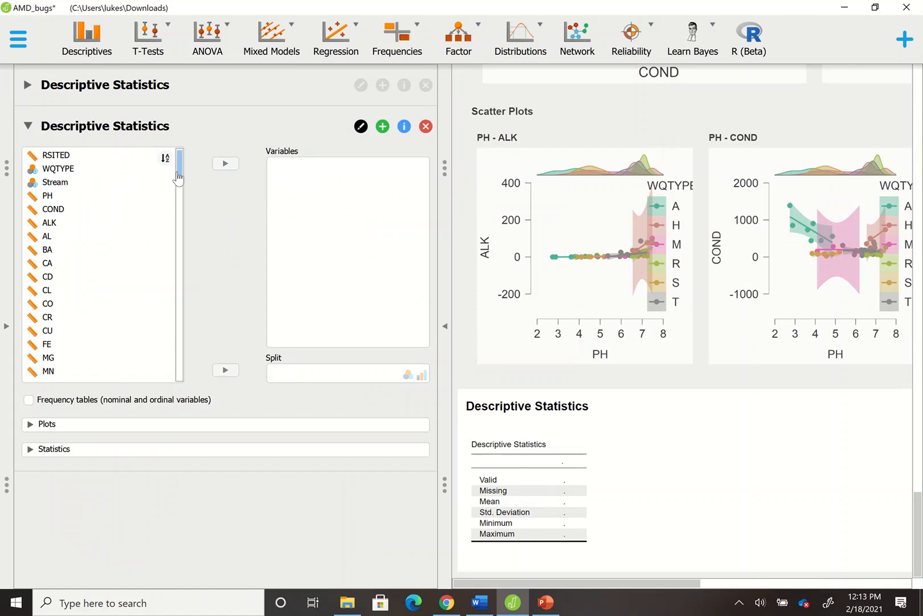
{"action": "left_click_drag", "start_coordinate": [182, 177], "coordinate": [183, 211]}
{"action": "left_click_drag", "start_coordinate": [110, 317], "coordinate": [370, 158]}
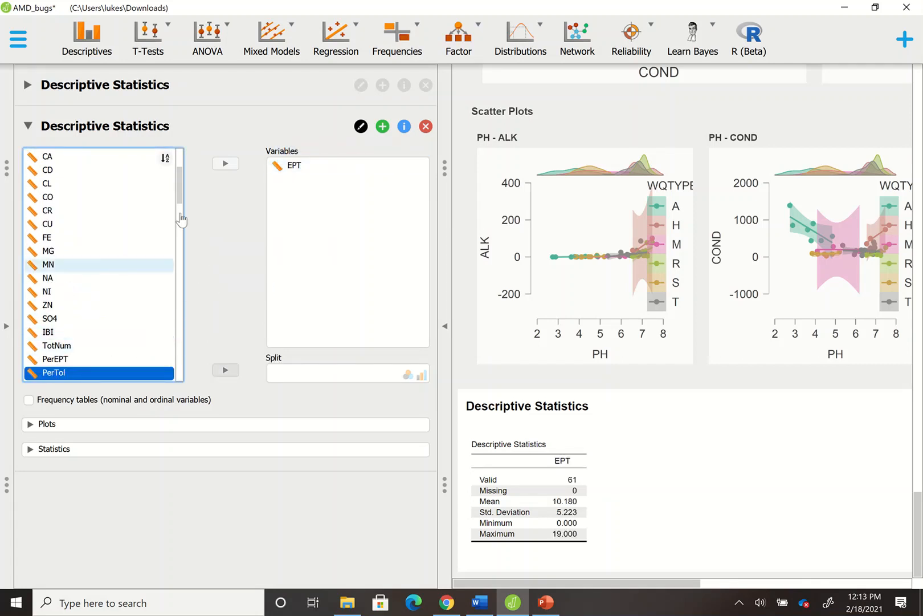
{"action": "left_click_drag", "start_coordinate": [181, 209], "coordinate": [180, 229]}
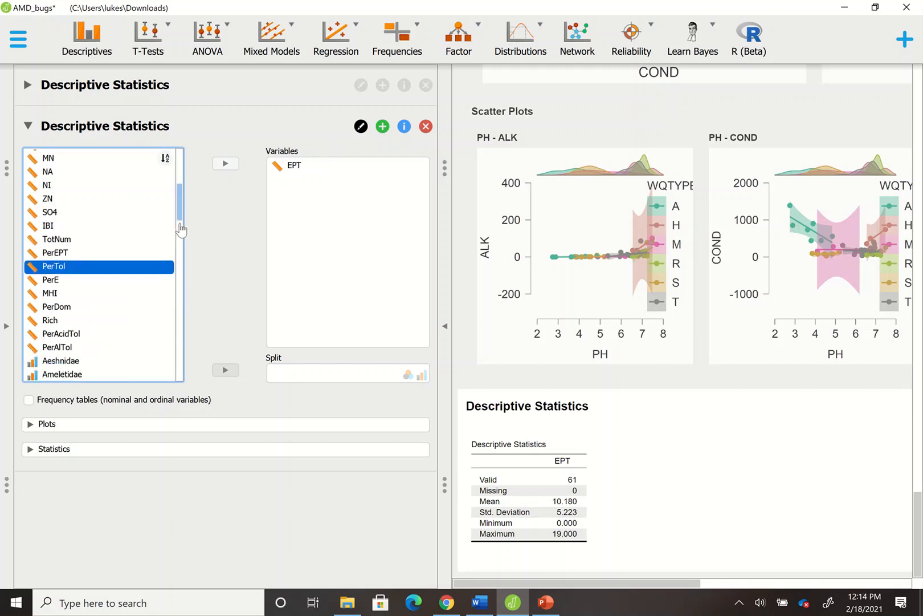
{"action": "left_click_drag", "start_coordinate": [83, 320], "coordinate": [342, 194]}
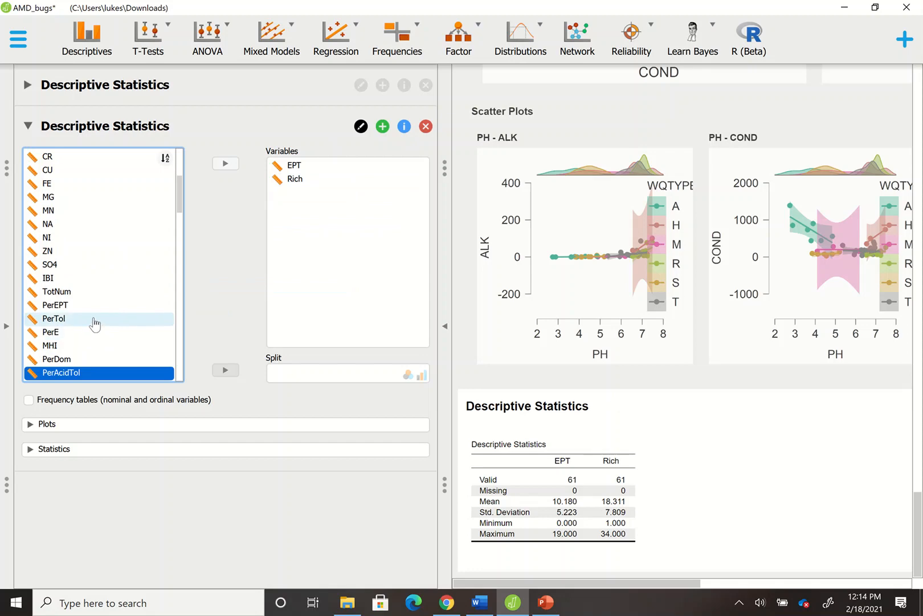
{"action": "left_click_drag", "start_coordinate": [95, 324], "coordinate": [349, 212]}
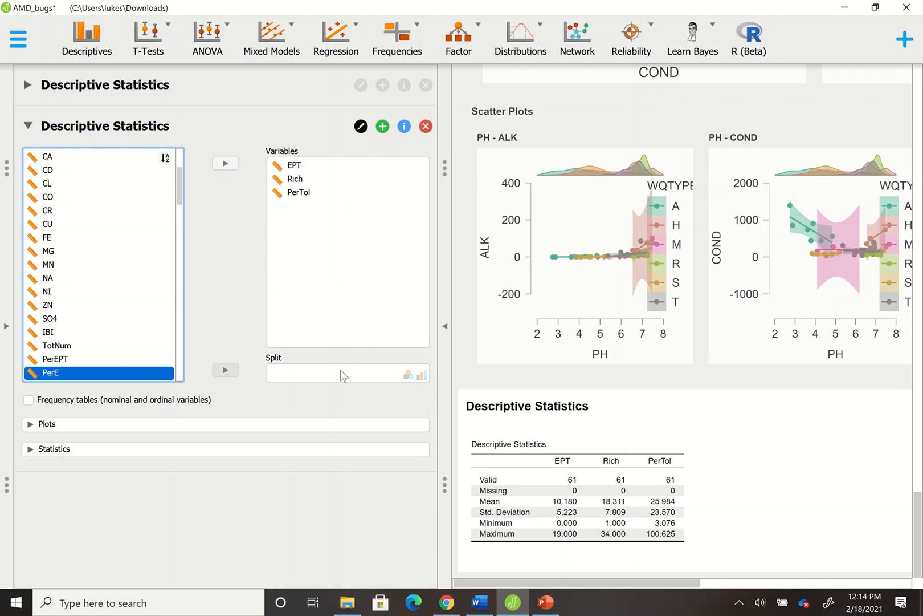
- Add scatter plots to the second analysis with a histogram above each plot and view them in the results
{"action": "left_click", "coordinate": [222, 425]}
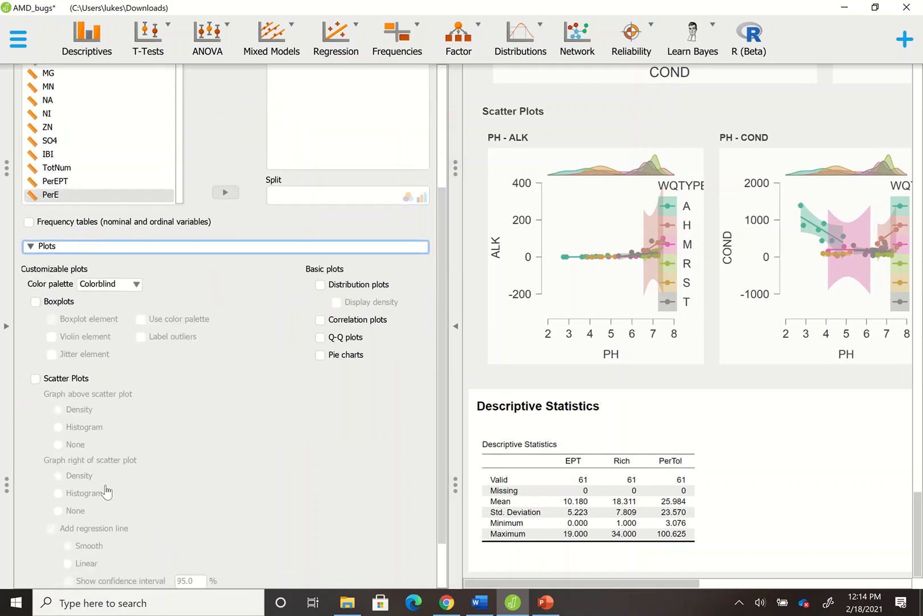
{"action": "left_click", "coordinate": [35, 378]}
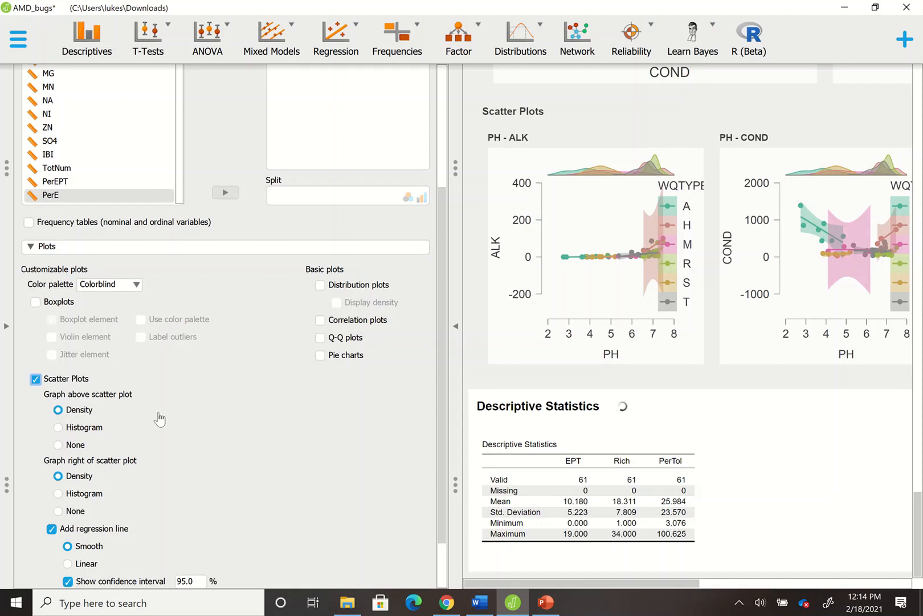
{"action": "left_click", "coordinate": [89, 430]}
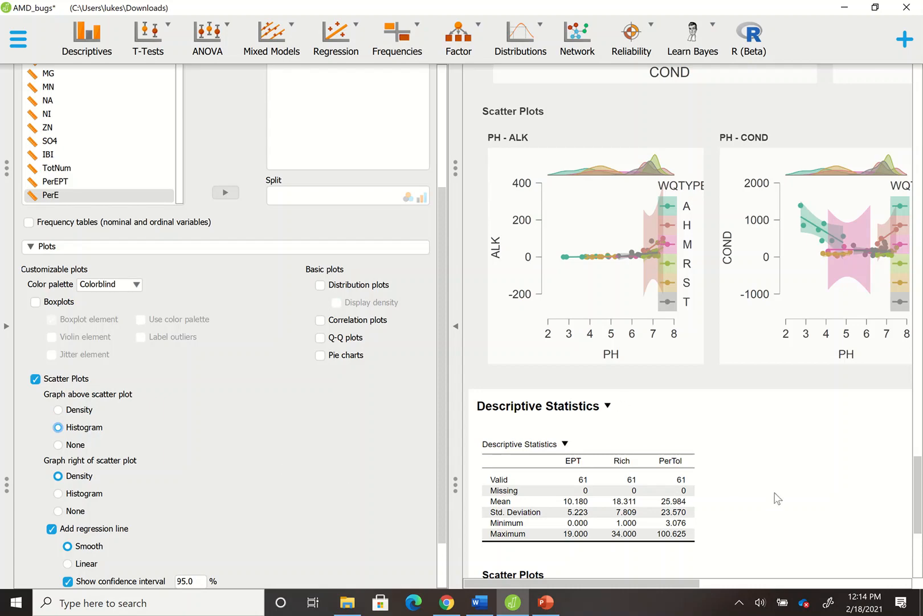
{"action": "scroll", "coordinate": [690, 319], "scroll_direction": "down", "scroll_amount": 5}
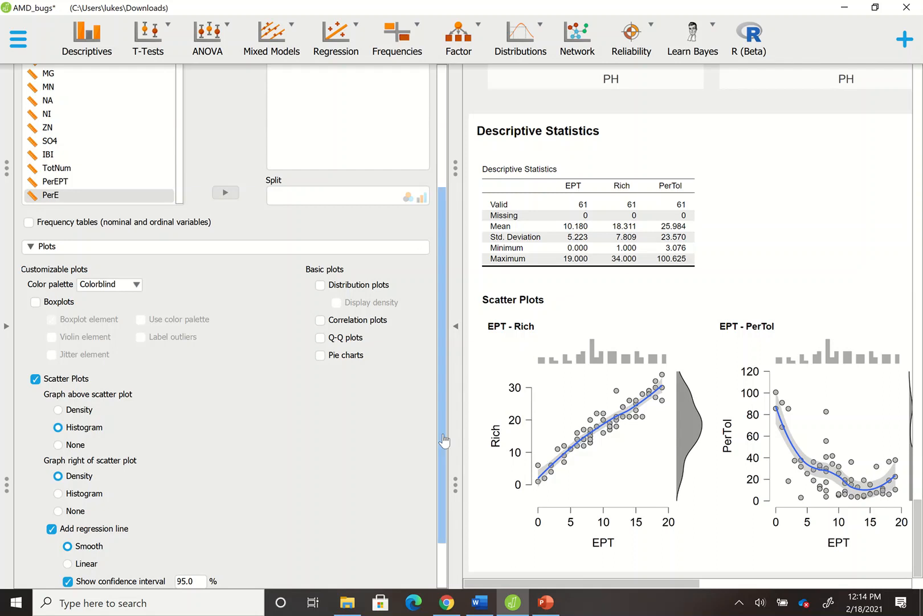
- Change the regression line of the second analysis's scatter plots to linear, keeping the confidence interval
{"action": "scroll", "coordinate": [440, 450], "scroll_direction": "down", "scroll_amount": 1}
{"action": "scroll", "coordinate": [440, 456], "scroll_direction": "down", "scroll_amount": 2}
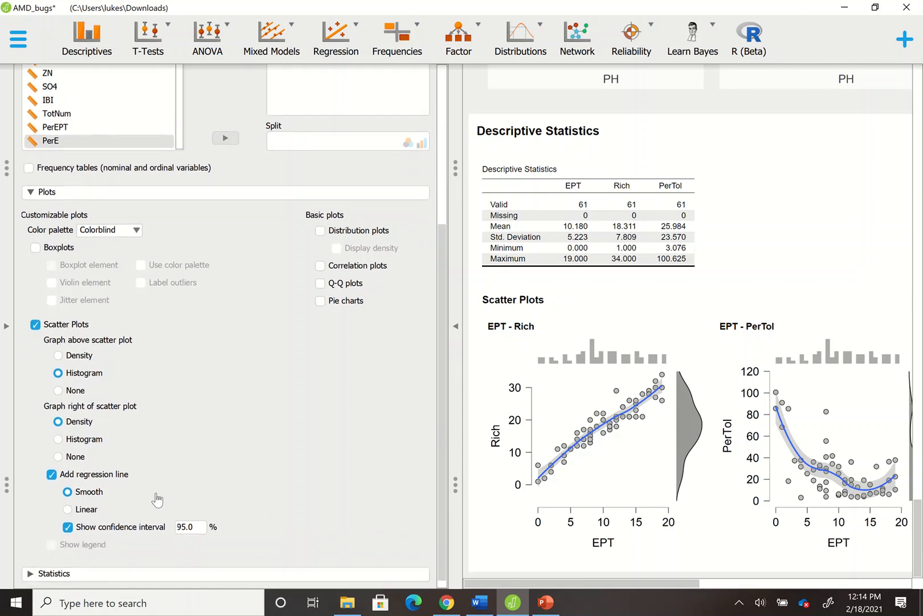
{"action": "left_click", "coordinate": [89, 510]}
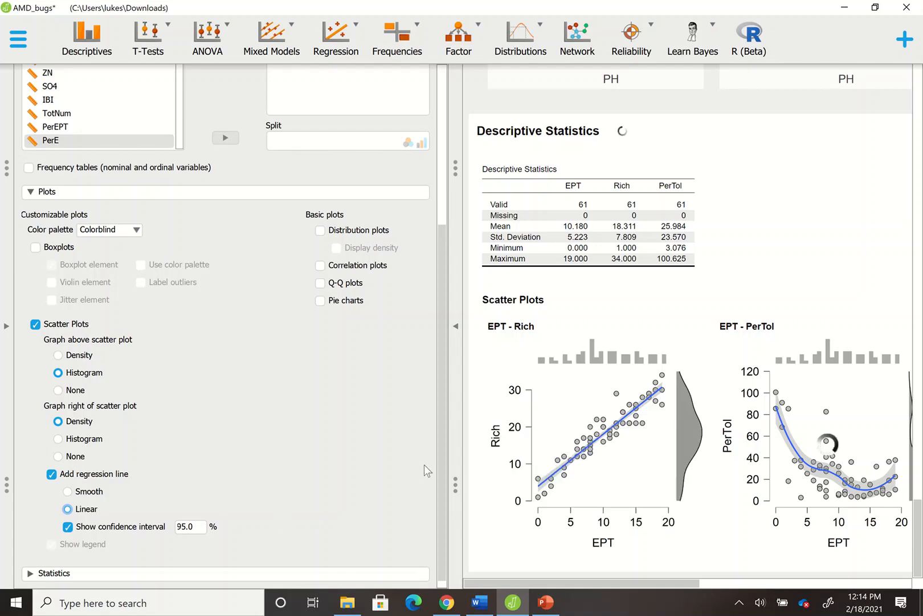
- Add distribution plots to the second analysis, trying the density display and leaving it off
{"action": "left_click", "coordinate": [320, 230]}
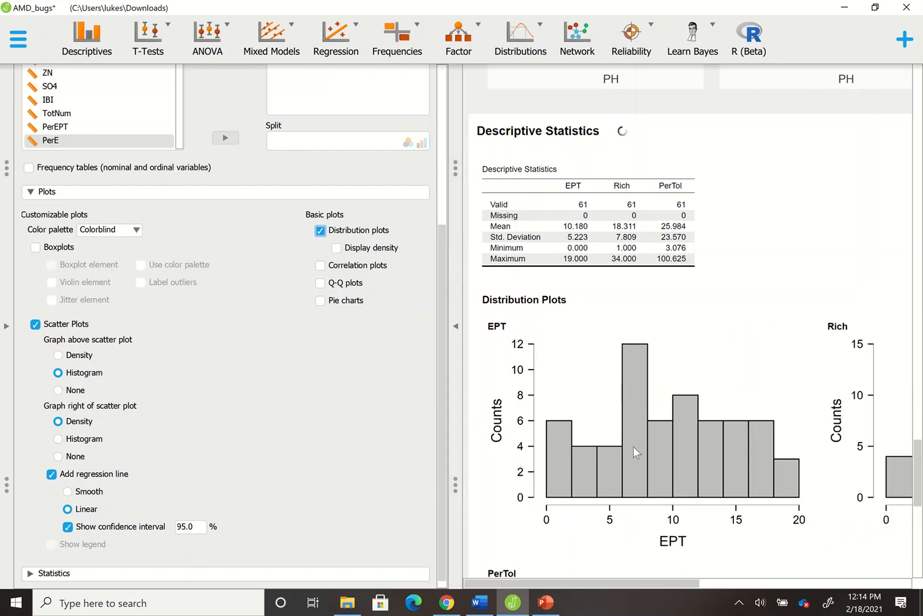
{"action": "left_click", "coordinate": [383, 250]}
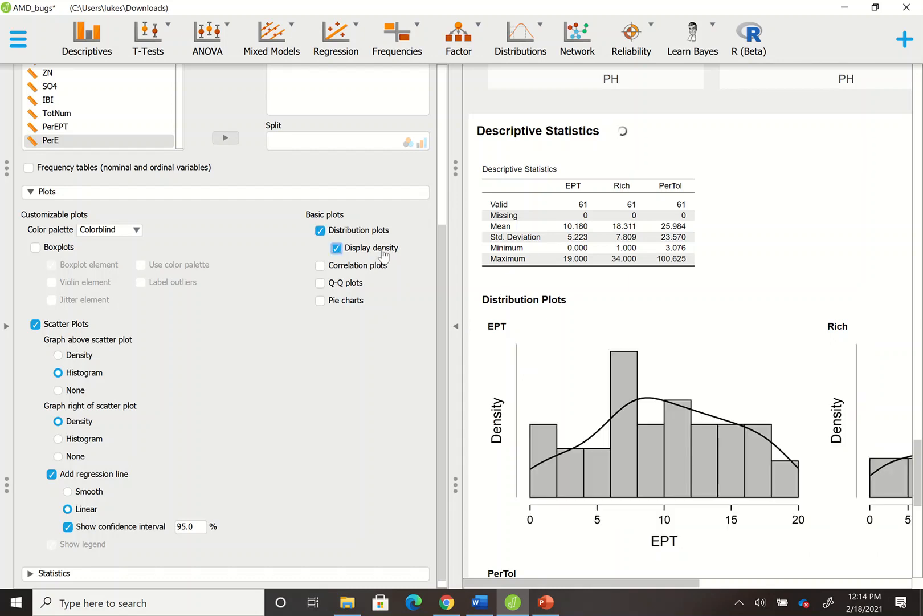
{"action": "left_click", "coordinate": [383, 250]}
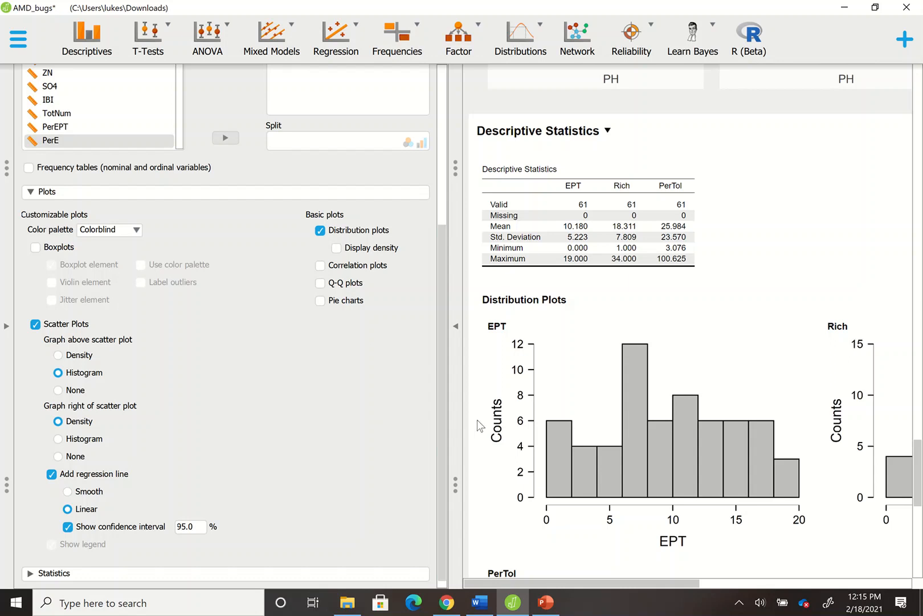
- Collapse the analysis settings and review the distribution and scatter plots of EPT, Rich and PerTol at full width
{"action": "left_click_drag", "start_coordinate": [442, 384], "coordinate": [441, 398]}
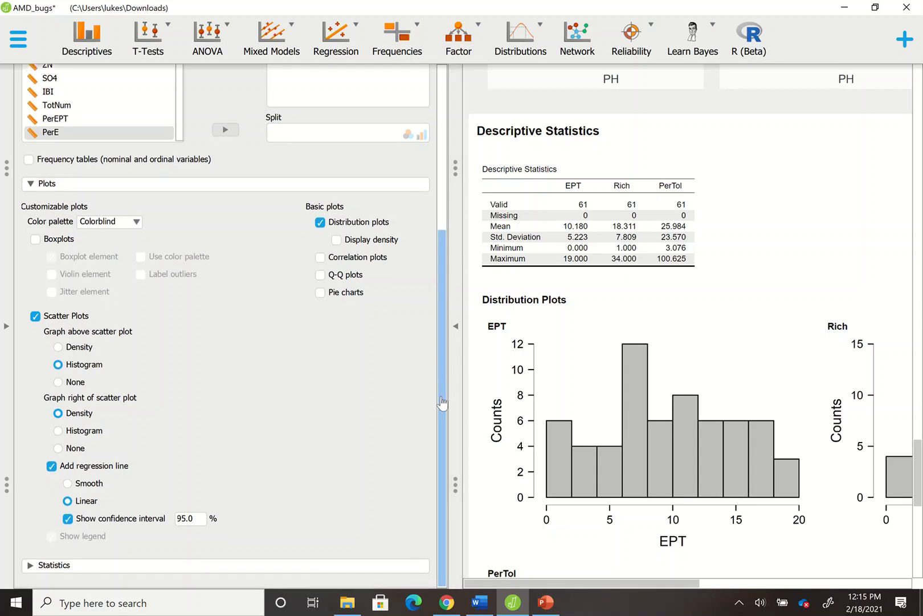
{"action": "left_click", "coordinate": [457, 324]}
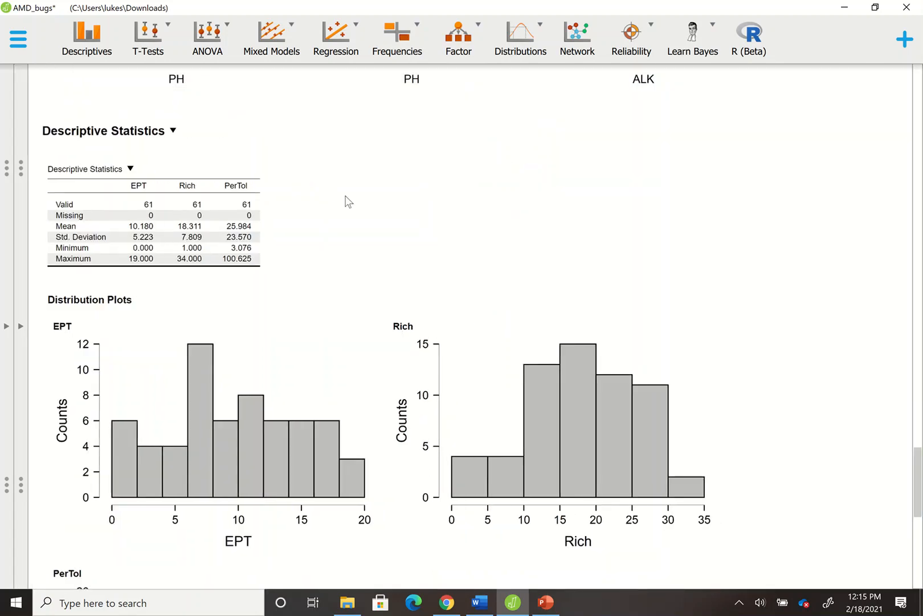
{"action": "left_click_drag", "start_coordinate": [917, 490], "coordinate": [917, 553]}
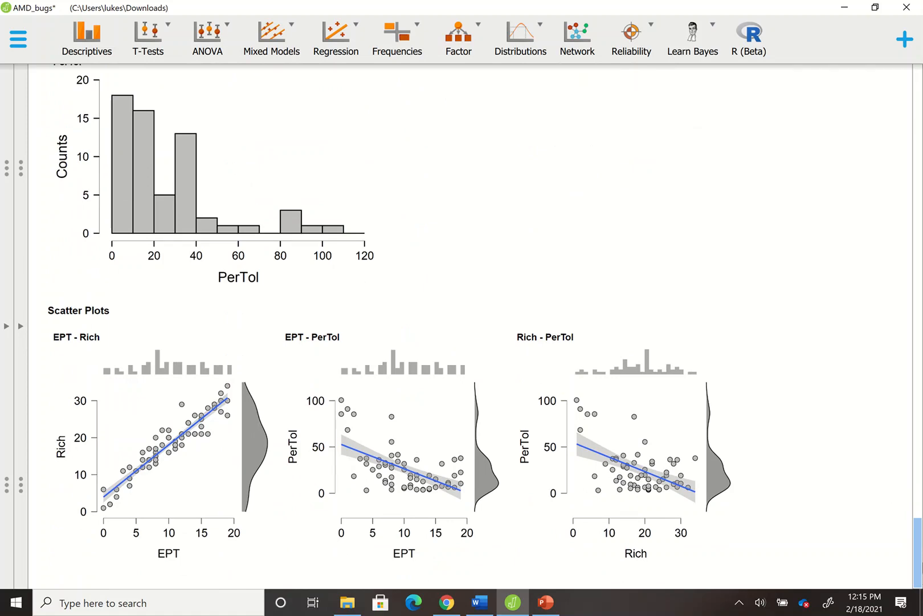
{"action": "left_click_drag", "start_coordinate": [918, 553], "coordinate": [918, 502]}
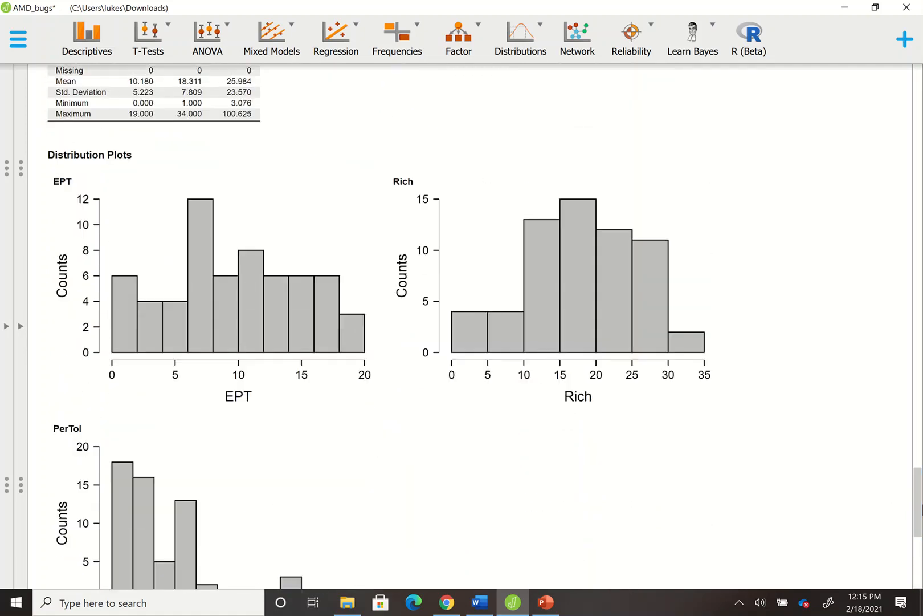
- Create a third Descriptive Statistics analysis with the variable Ceratopogonidae, split by WQTYPE
{"action": "left_click", "coordinate": [80, 45]}
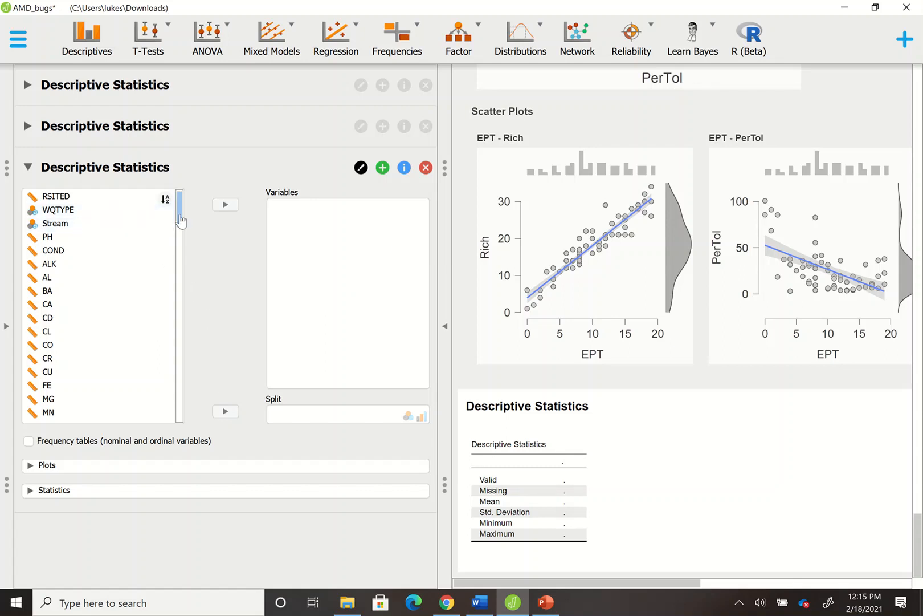
{"action": "left_click_drag", "start_coordinate": [180, 220], "coordinate": [190, 290]}
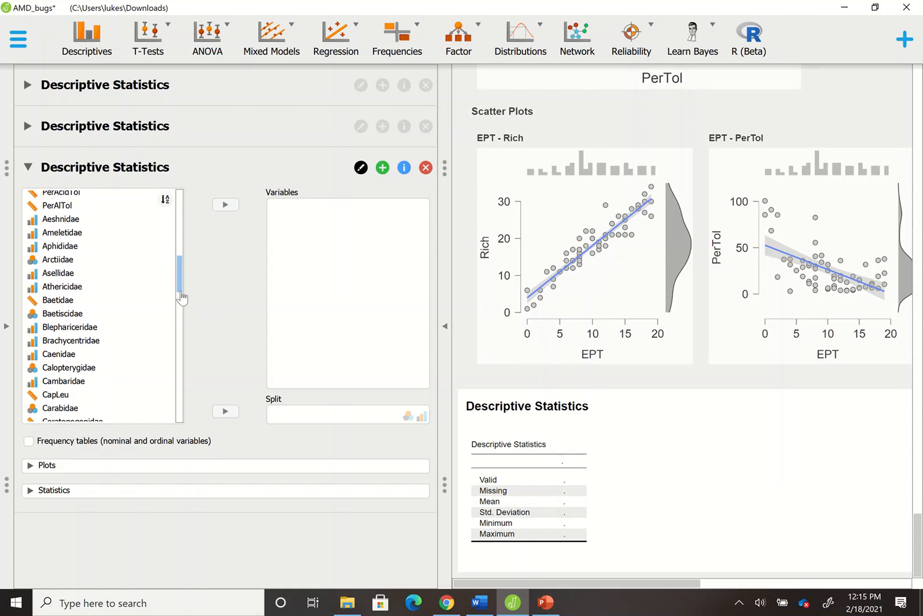
{"action": "scroll", "coordinate": [180, 305], "scroll_direction": "down", "scroll_amount": 1}
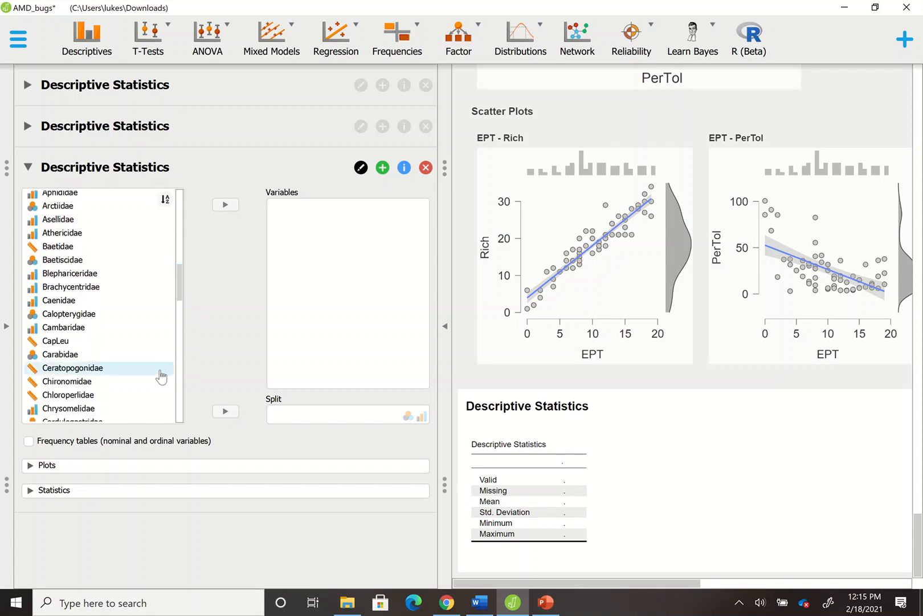
{"action": "left_click_drag", "start_coordinate": [161, 376], "coordinate": [399, 239]}
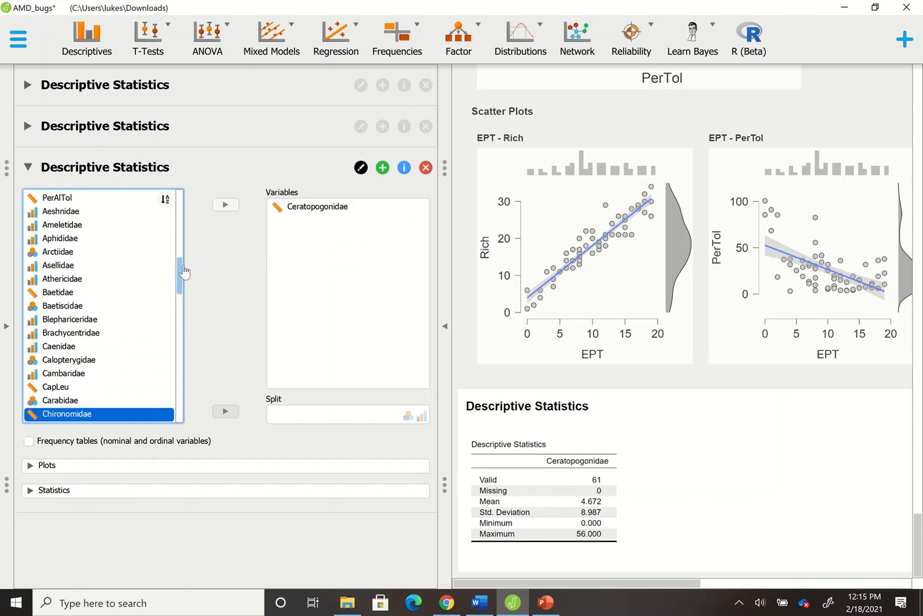
{"action": "left_click_drag", "start_coordinate": [182, 266], "coordinate": [192, 187]}
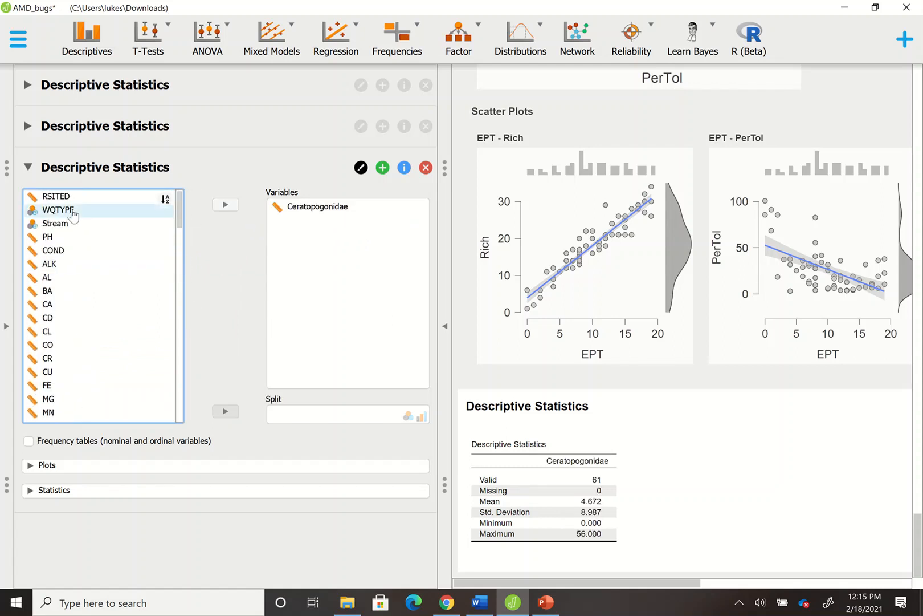
{"action": "left_click_drag", "start_coordinate": [72, 212], "coordinate": [314, 416]}
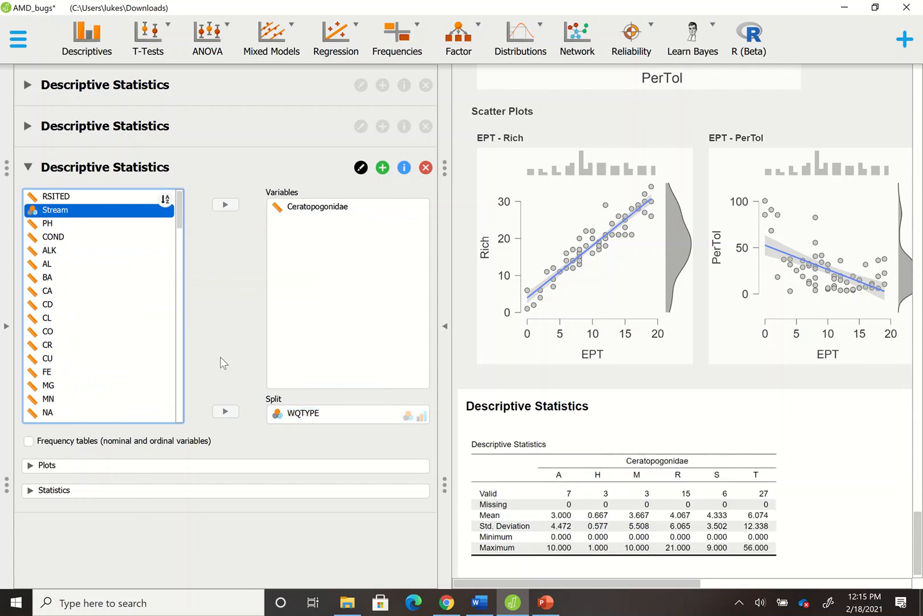
{"action": "left_click", "coordinate": [219, 286]}
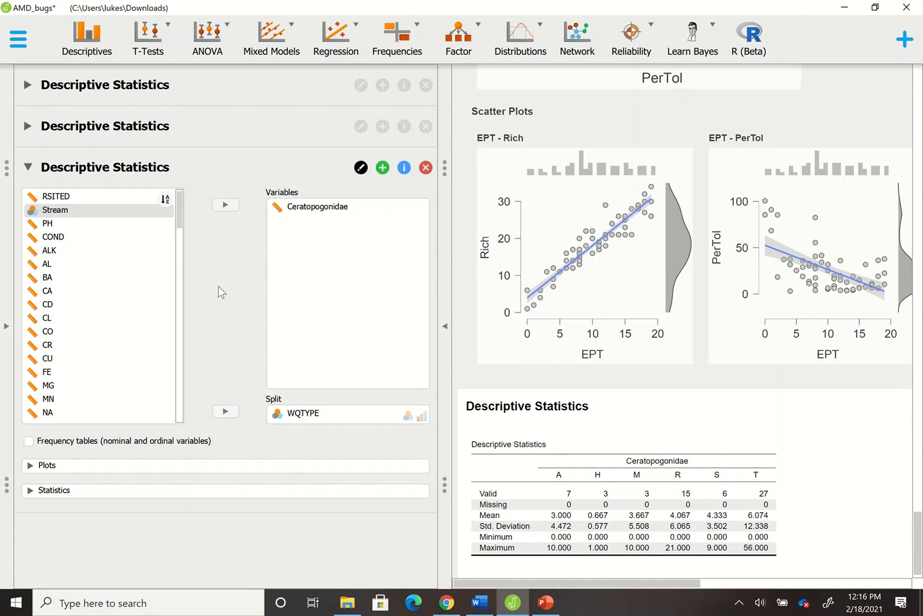
- Add boxplots with the boxplot element to the Ceratopogonidae analysis
{"action": "left_click", "coordinate": [224, 466]}
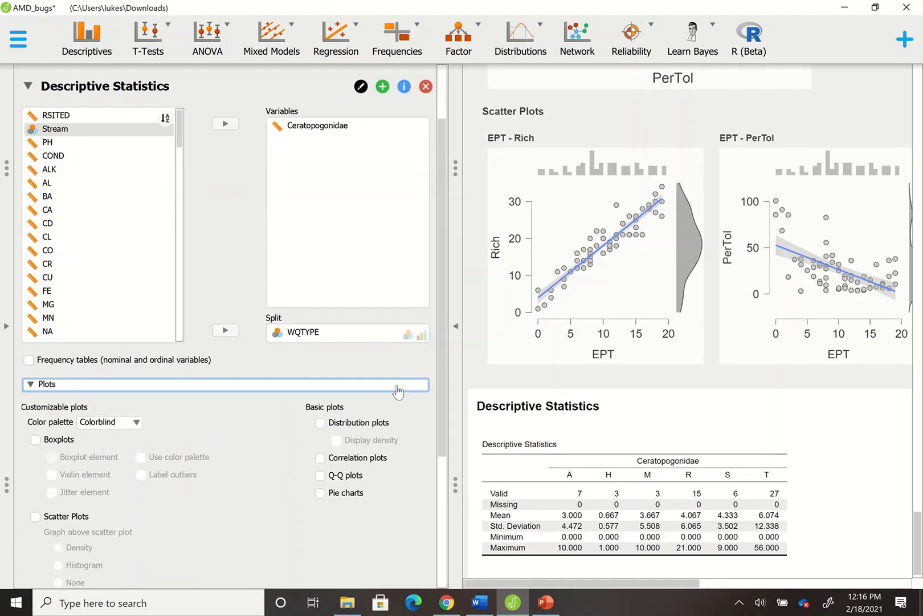
{"action": "left_click_drag", "start_coordinate": [445, 387], "coordinate": [450, 465]}
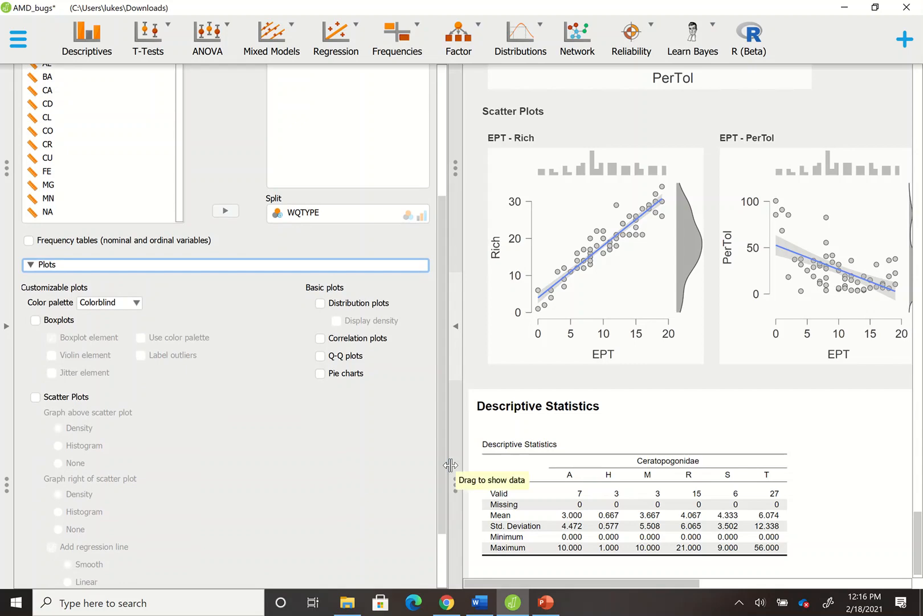
{"action": "left_click", "coordinate": [35, 321]}
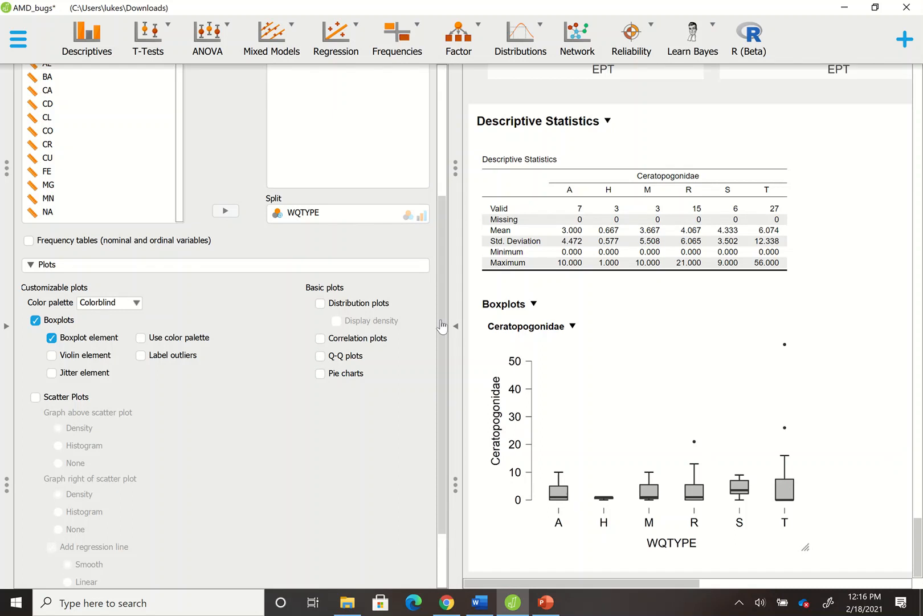
- Create a classical ANOVA with Ceratopogonidae as the dependent variable and WQTYPE as the fixed factor
{"action": "left_click", "coordinate": [221, 58]}
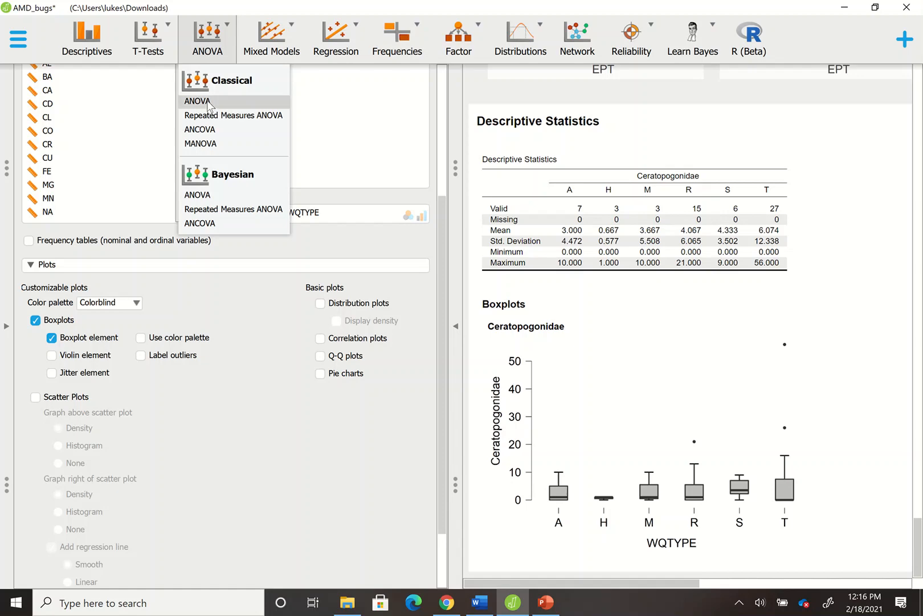
{"action": "left_click", "coordinate": [208, 102]}
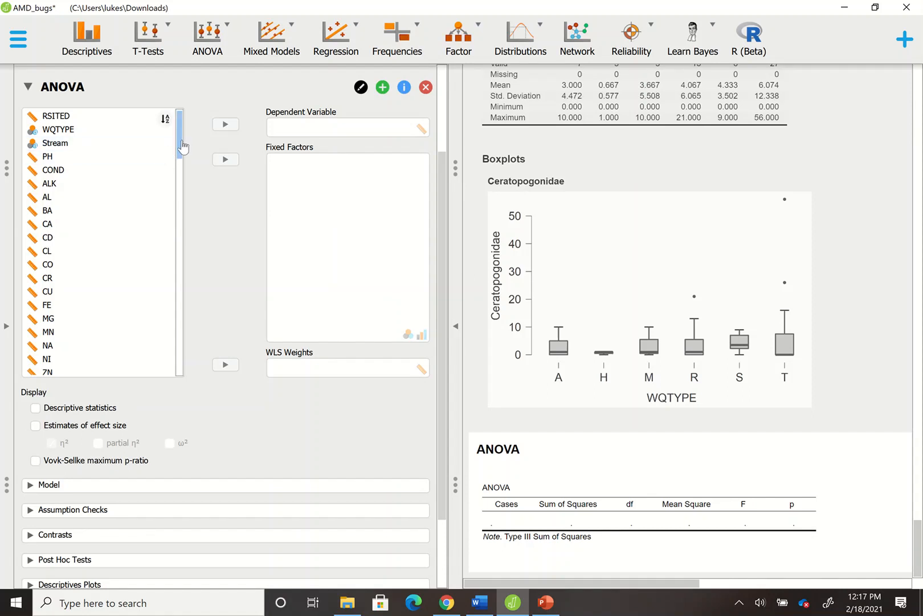
{"action": "left_click_drag", "start_coordinate": [182, 147], "coordinate": [200, 228]}
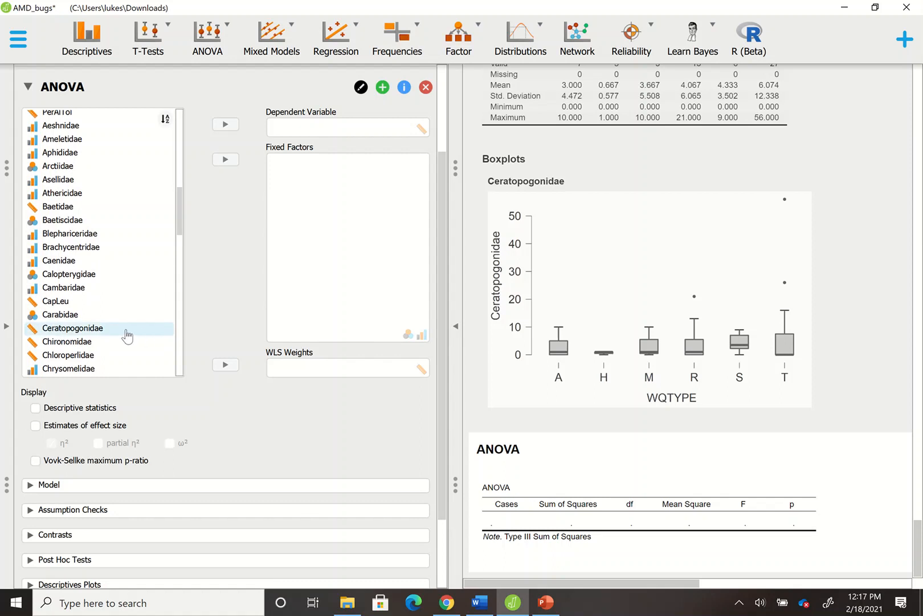
{"action": "left_click_drag", "start_coordinate": [126, 329], "coordinate": [381, 126]}
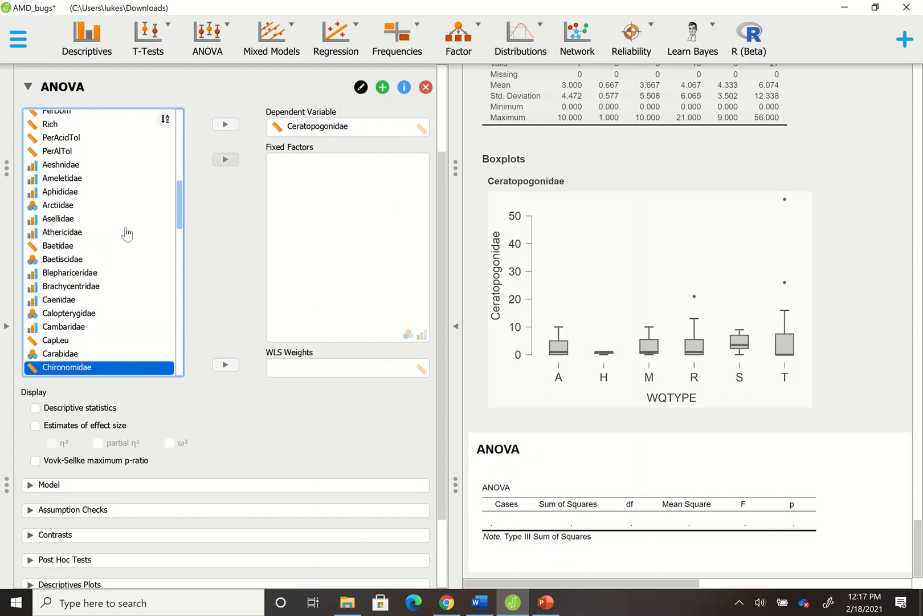
{"action": "left_click_drag", "start_coordinate": [181, 220], "coordinate": [367, 198]}
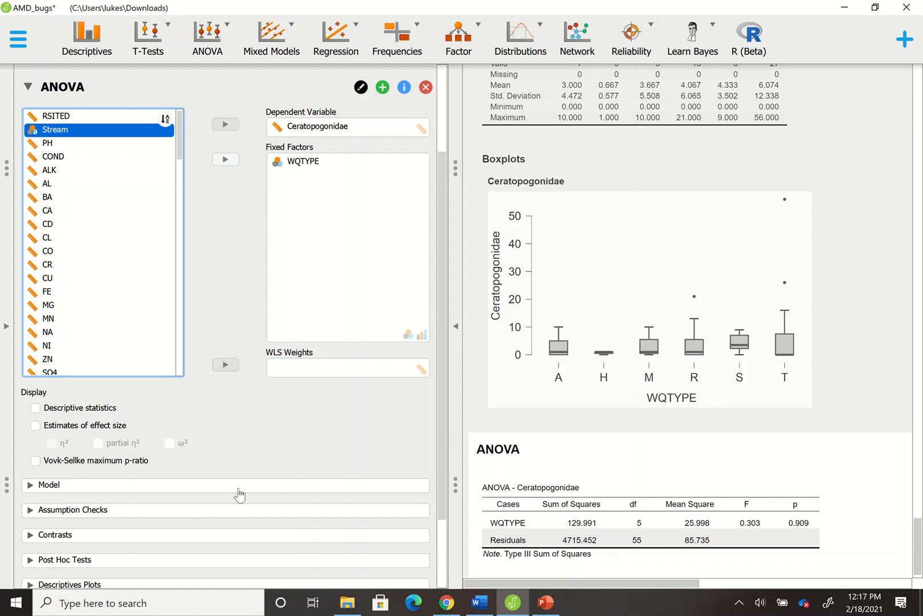
- Examine the ANOVA's model, contrasts and post hoc test options without changing them
{"action": "left_click_drag", "start_coordinate": [442, 291], "coordinate": [456, 359]}
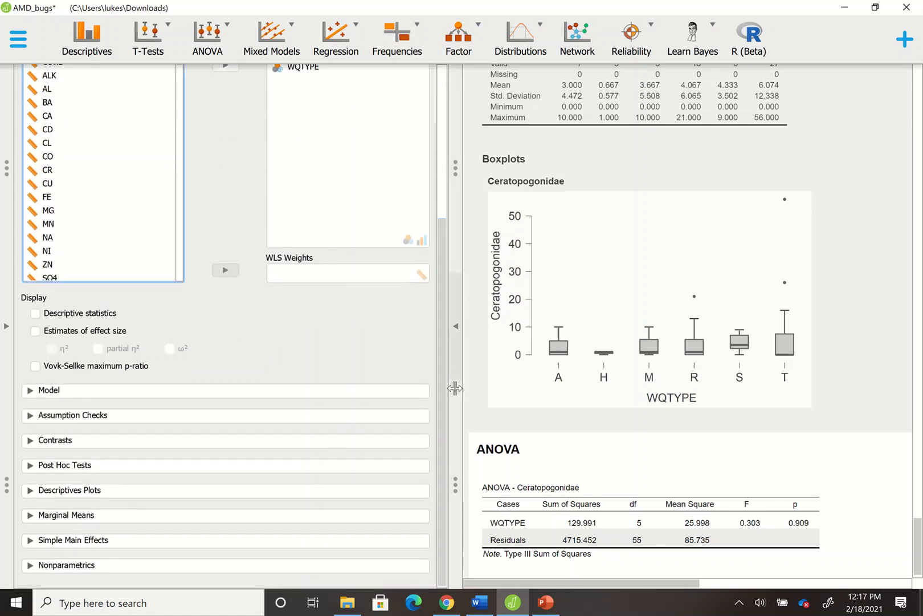
{"action": "left_click", "coordinate": [219, 394]}
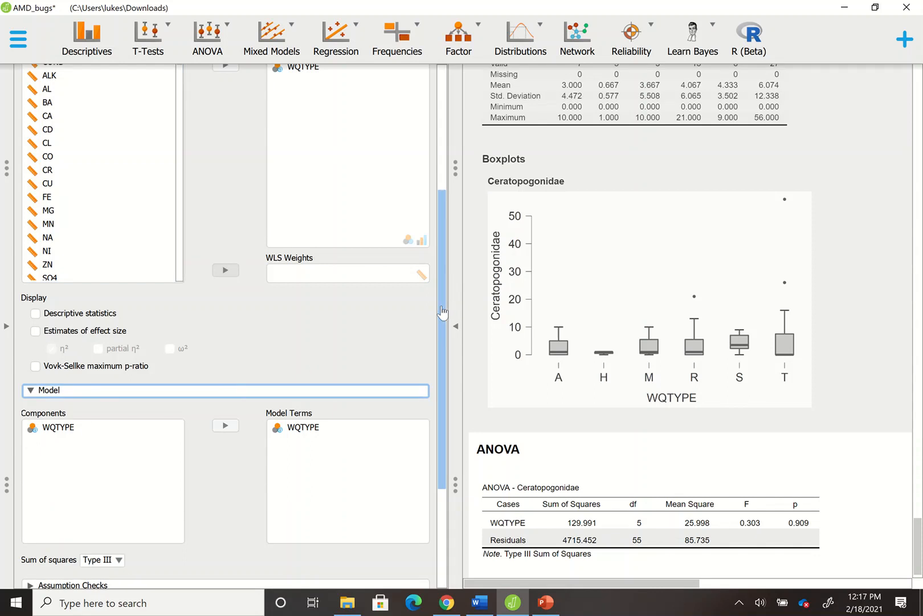
{"action": "left_click_drag", "start_coordinate": [443, 316], "coordinate": [474, 381]}
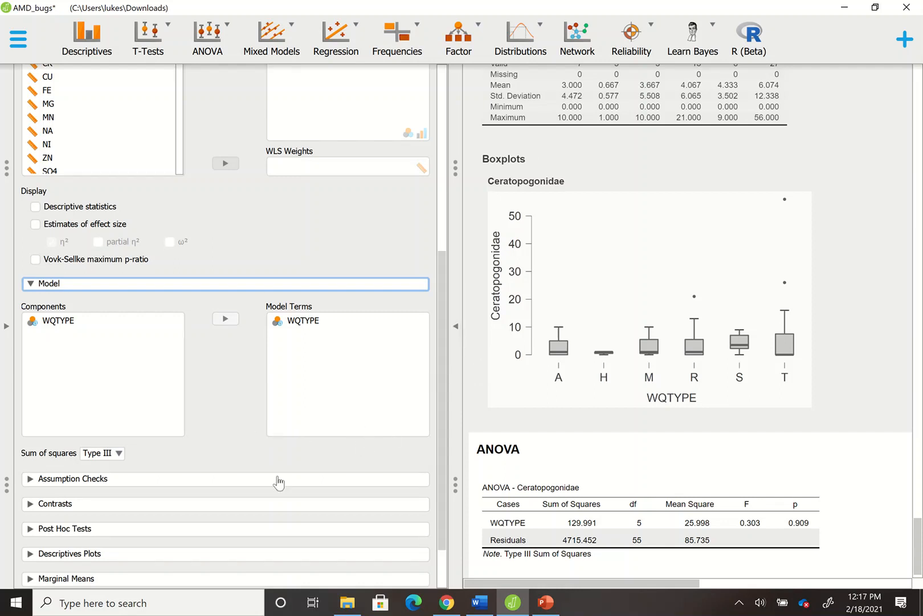
{"action": "left_click", "coordinate": [226, 505]}
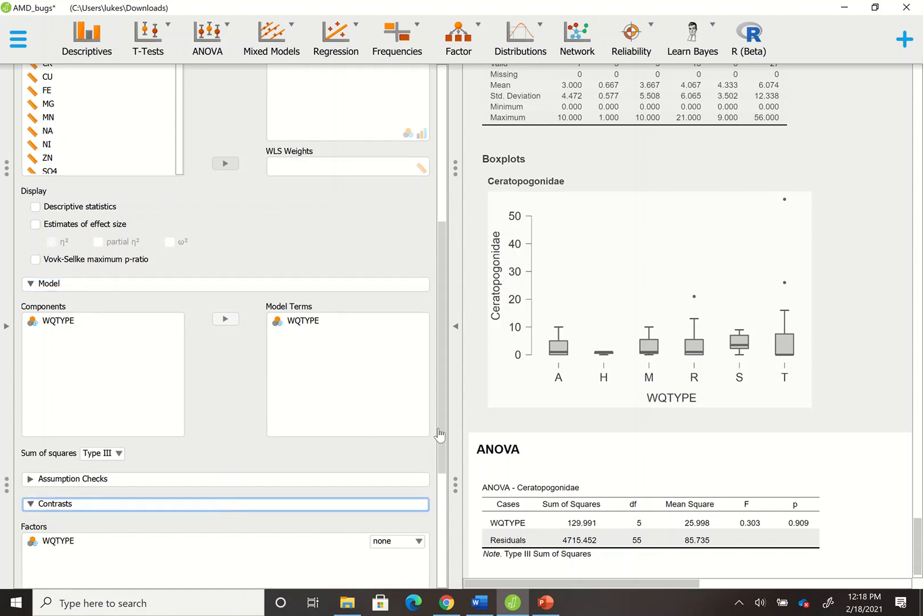
{"action": "left_click_drag", "start_coordinate": [439, 428], "coordinate": [476, 526]}
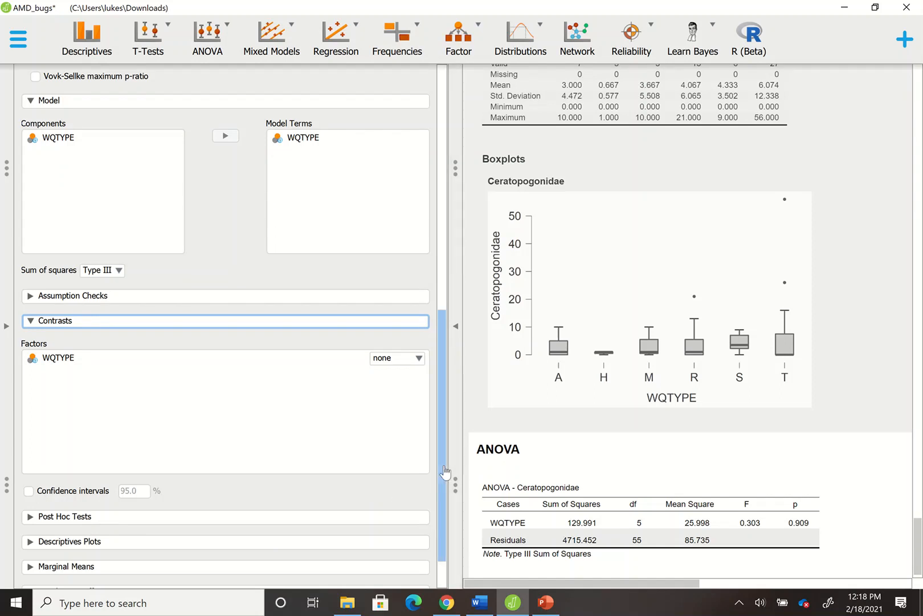
{"action": "scroll", "coordinate": [442, 496], "scroll_direction": "down", "scroll_amount": 2}
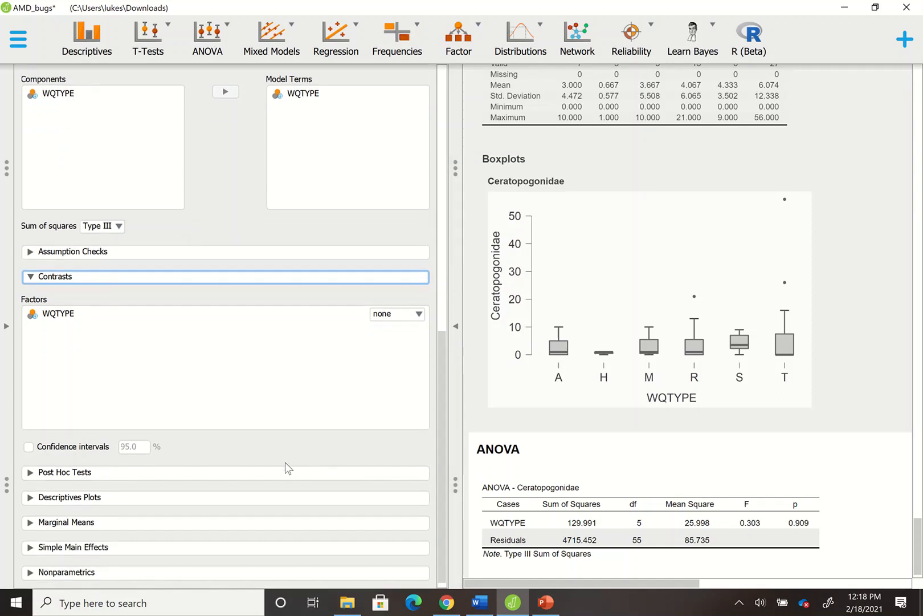
{"action": "left_click", "coordinate": [230, 473]}
{"action": "left_click_drag", "start_coordinate": [442, 413], "coordinate": [450, 490]}
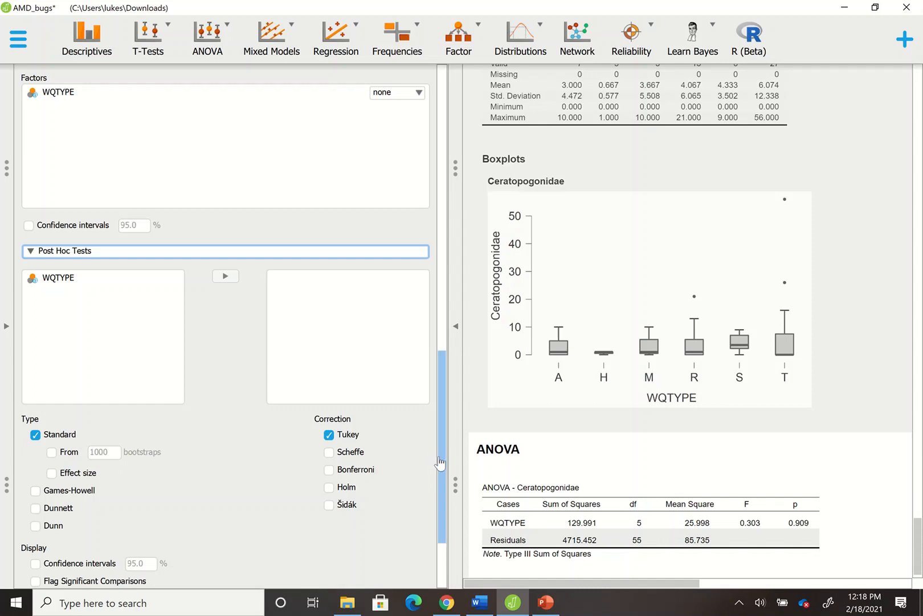
{"action": "scroll", "coordinate": [440, 463], "scroll_direction": "down", "scroll_amount": 3}
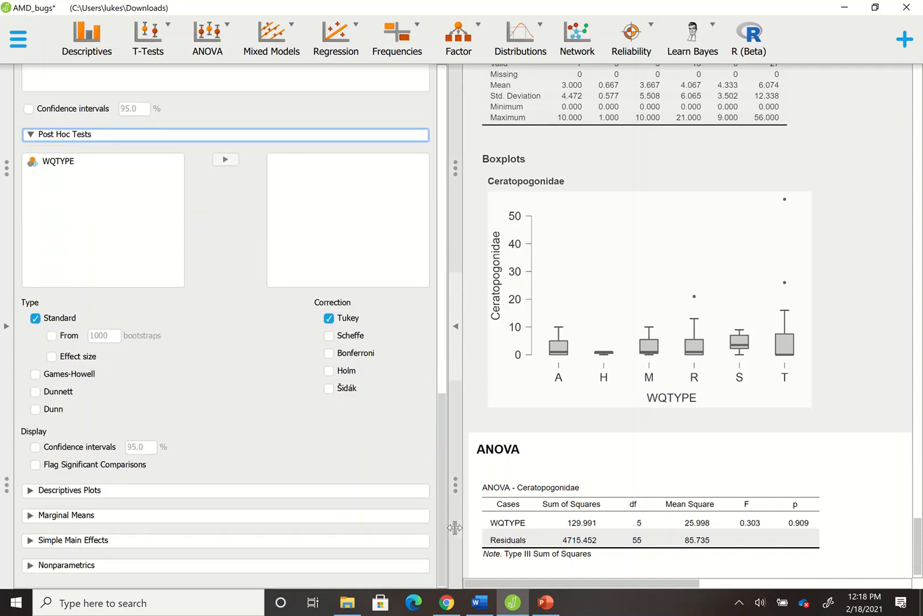
- Add a descriptives plot to the ANOVA with WQTYPE on the horizontal axis
{"action": "left_click", "coordinate": [150, 488]}
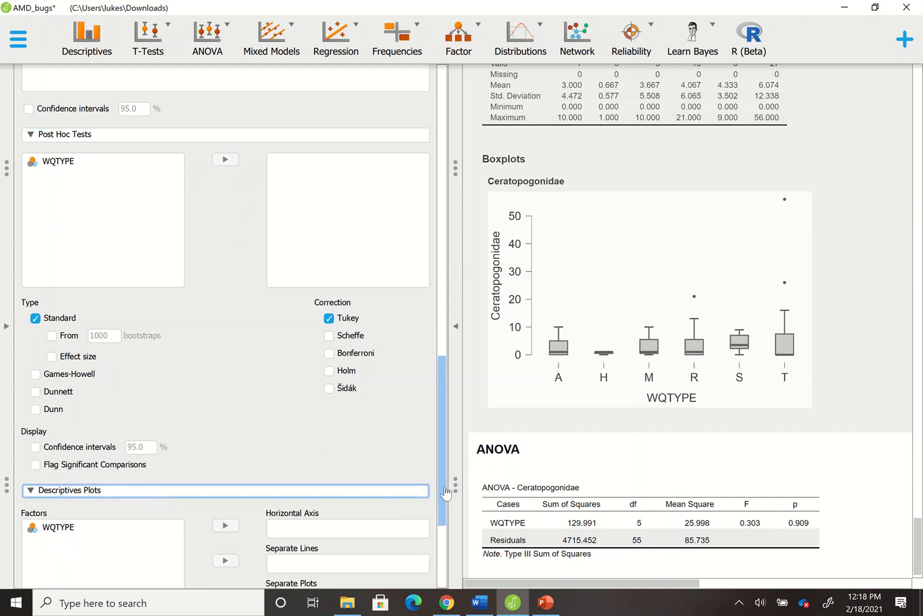
{"action": "scroll", "coordinate": [446, 491], "scroll_direction": "down", "scroll_amount": 4}
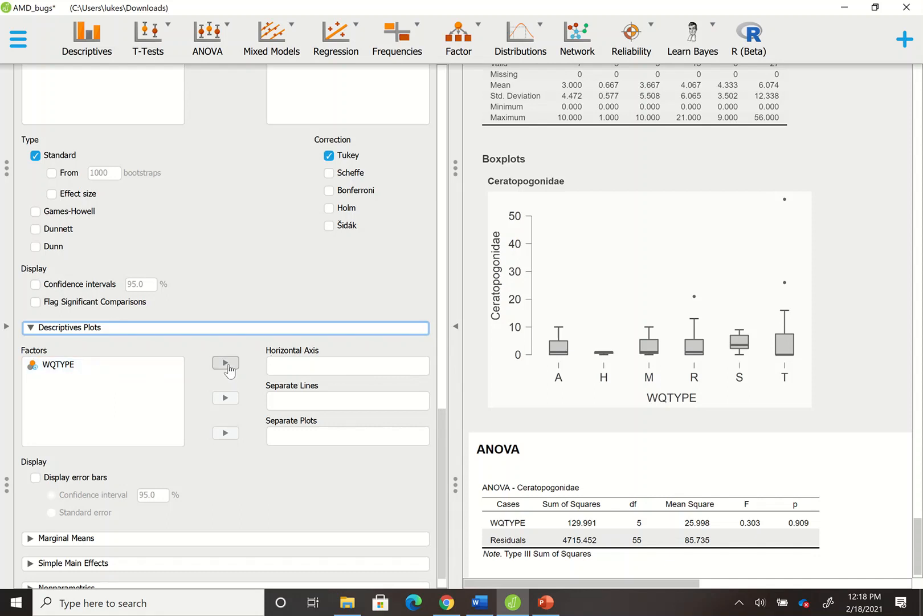
{"action": "left_click_drag", "start_coordinate": [90, 371], "coordinate": [352, 374]}
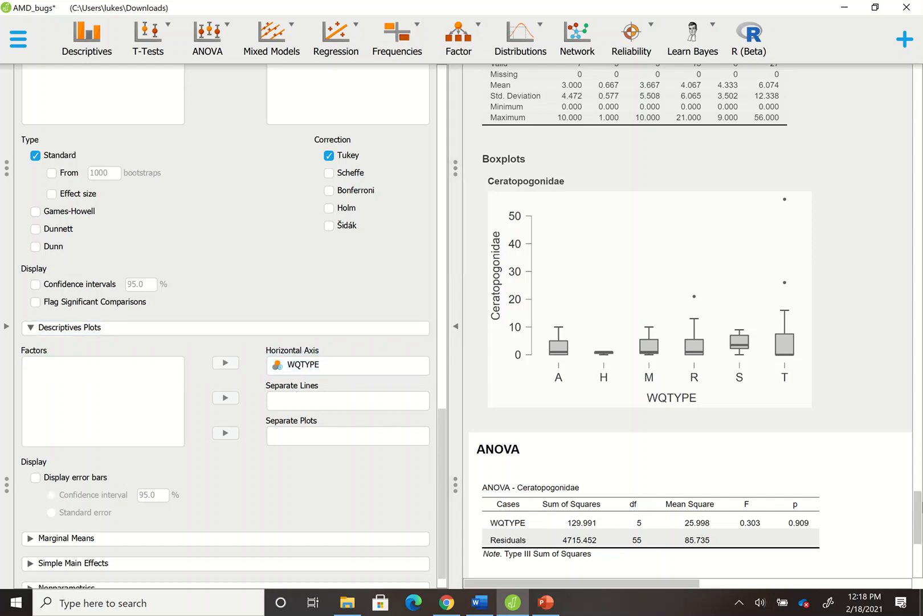
- Display error bars with the 95% confidence interval on the ANOVA's Ceratopogonidae descriptives plot
{"action": "left_click_drag", "start_coordinate": [919, 514], "coordinate": [919, 547]}
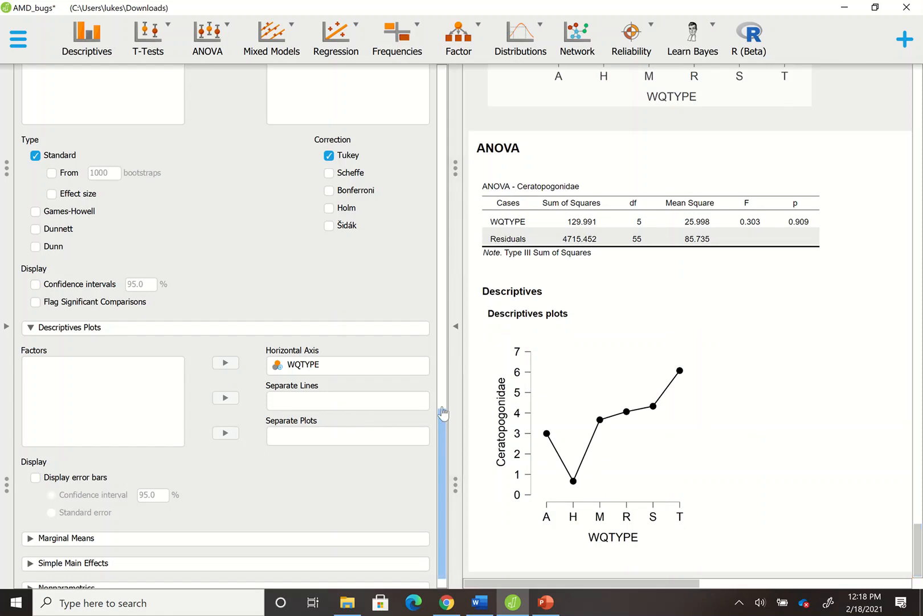
{"action": "scroll", "coordinate": [442, 420], "scroll_direction": "down", "scroll_amount": 1}
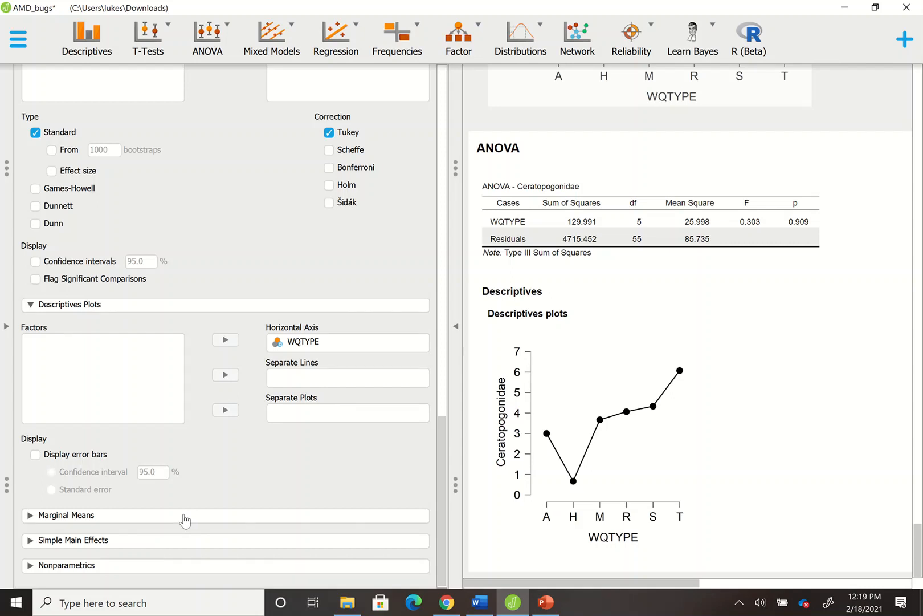
{"action": "left_click", "coordinate": [35, 455]}
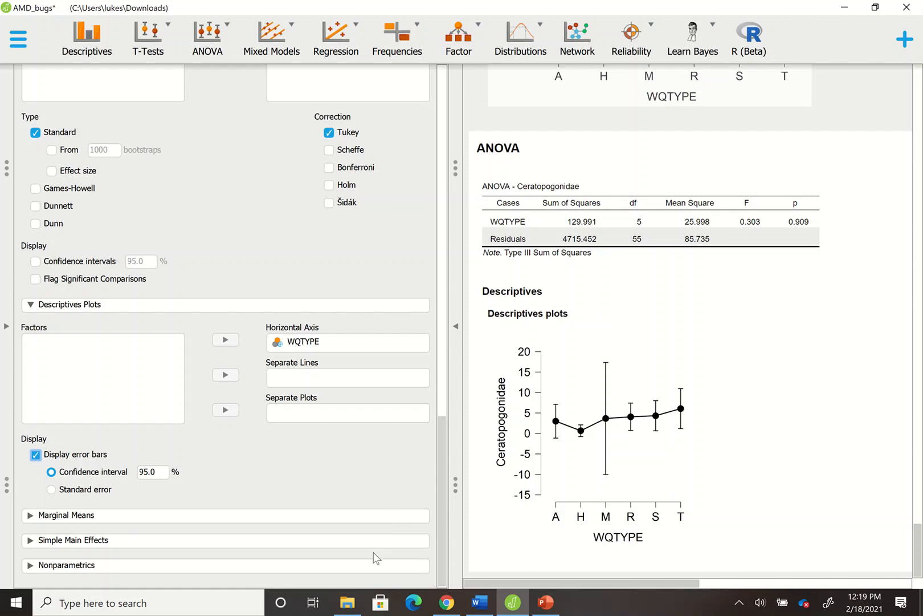
- Add a nonparametric Kruskal-Wallis test to the ANOVA with WQTYPE as the factor and view its result table
{"action": "left_click", "coordinate": [301, 567]}
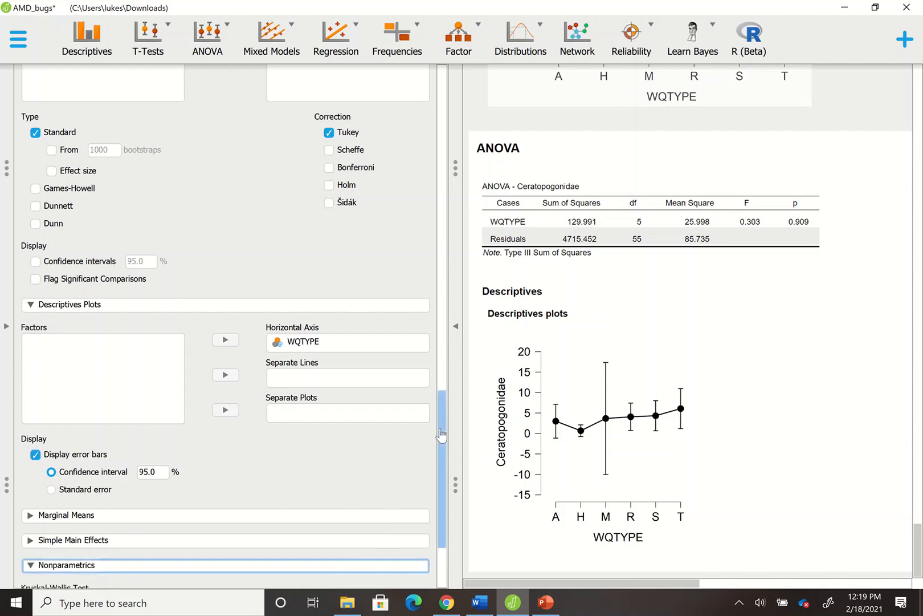
{"action": "scroll", "coordinate": [444, 456], "scroll_direction": "down", "scroll_amount": 4}
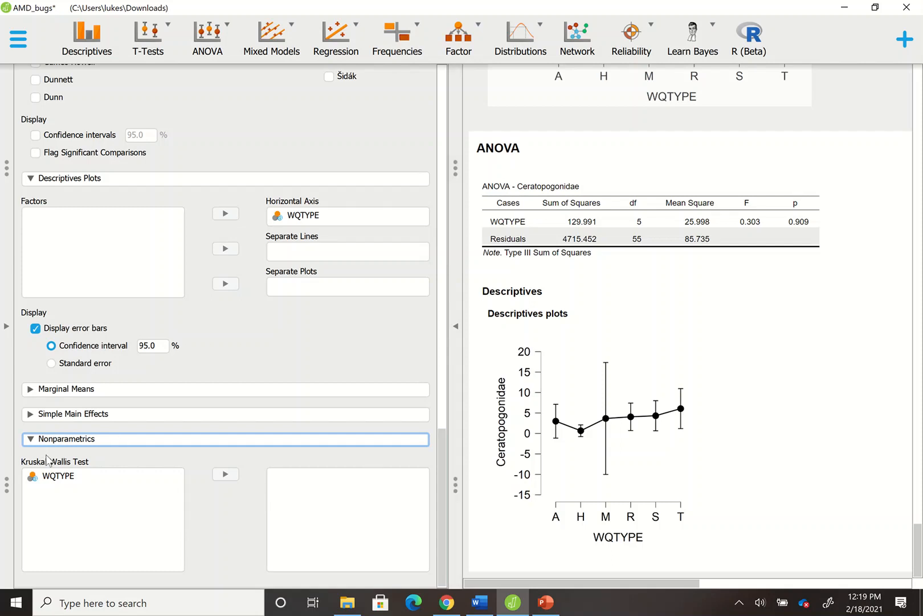
{"action": "left_click_drag", "start_coordinate": [49, 479], "coordinate": [309, 496]}
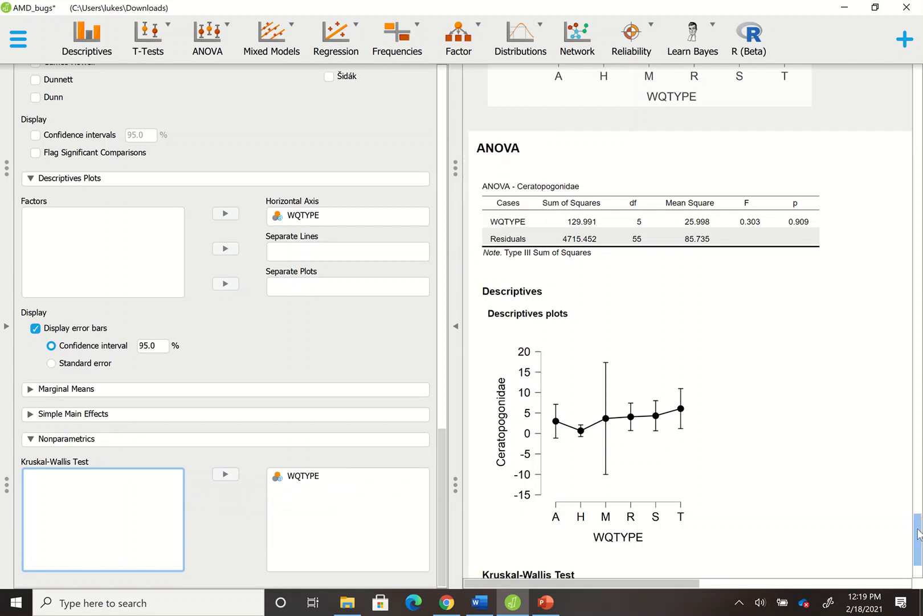
{"action": "left_click_drag", "start_coordinate": [918, 538], "coordinate": [922, 570]}
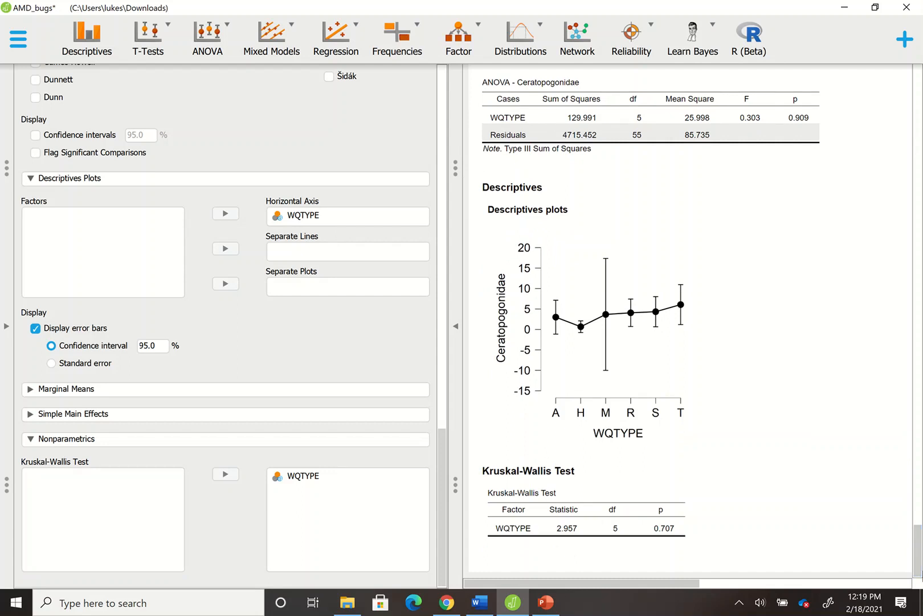